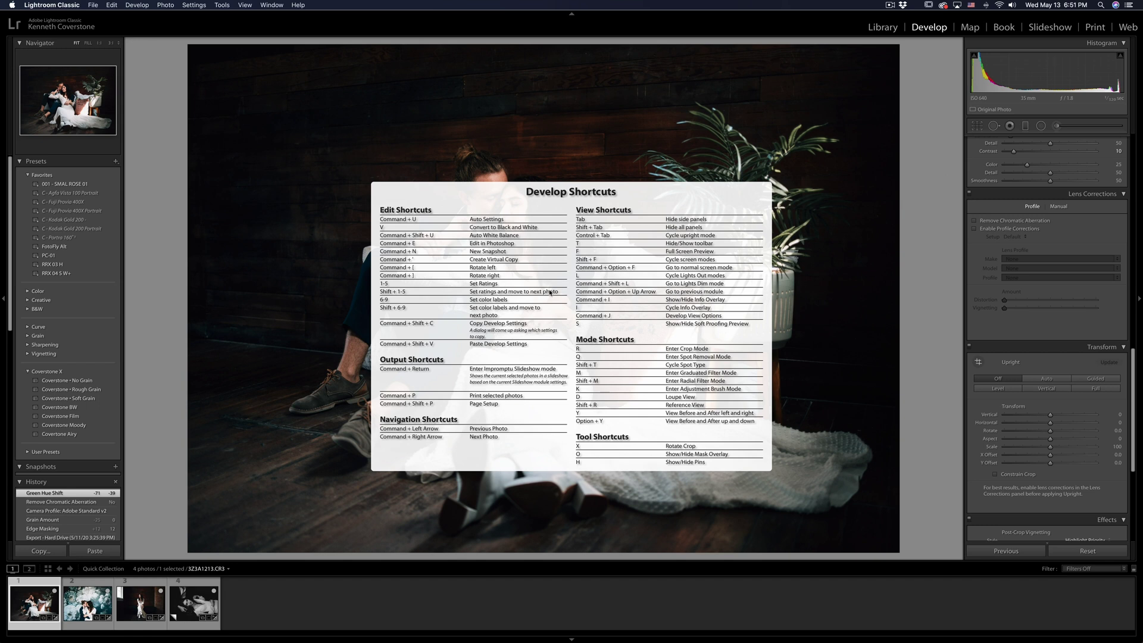
Close the Develop shortcuts overlay to reveal the couple's photo and its Basic tone settings.
click(564, 273)
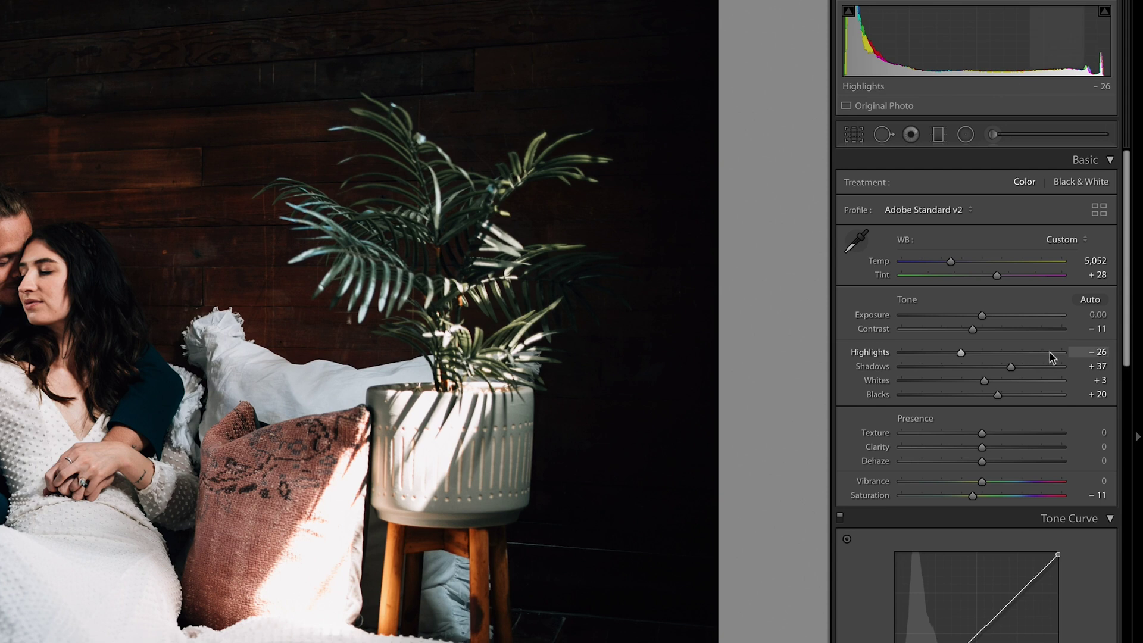
Reset Highlights, Shadows and Whites to their defaults, then switch to the Adjustment Brush.
drag(962, 355, 979, 357)
double_click(982, 355)
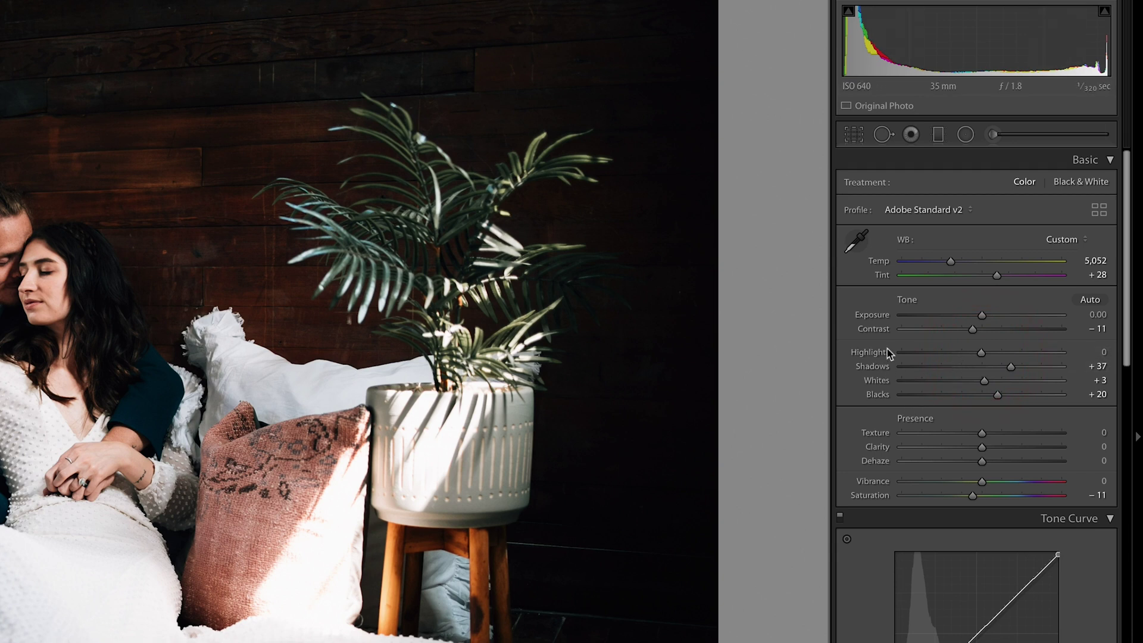
double_click(874, 366)
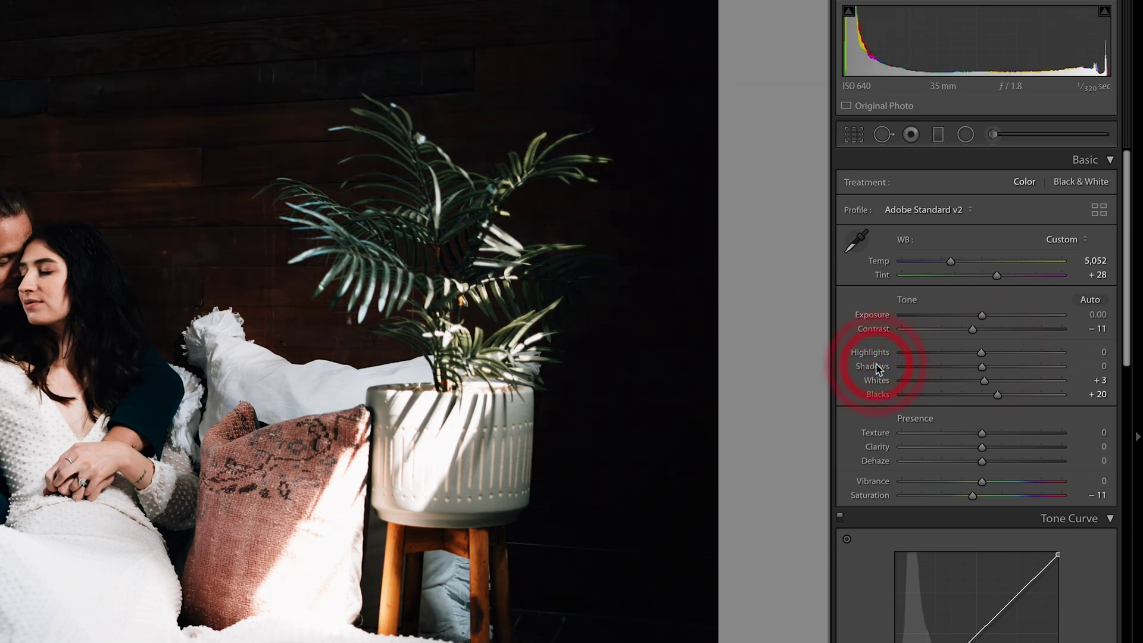
double_click(881, 379)
key(k)
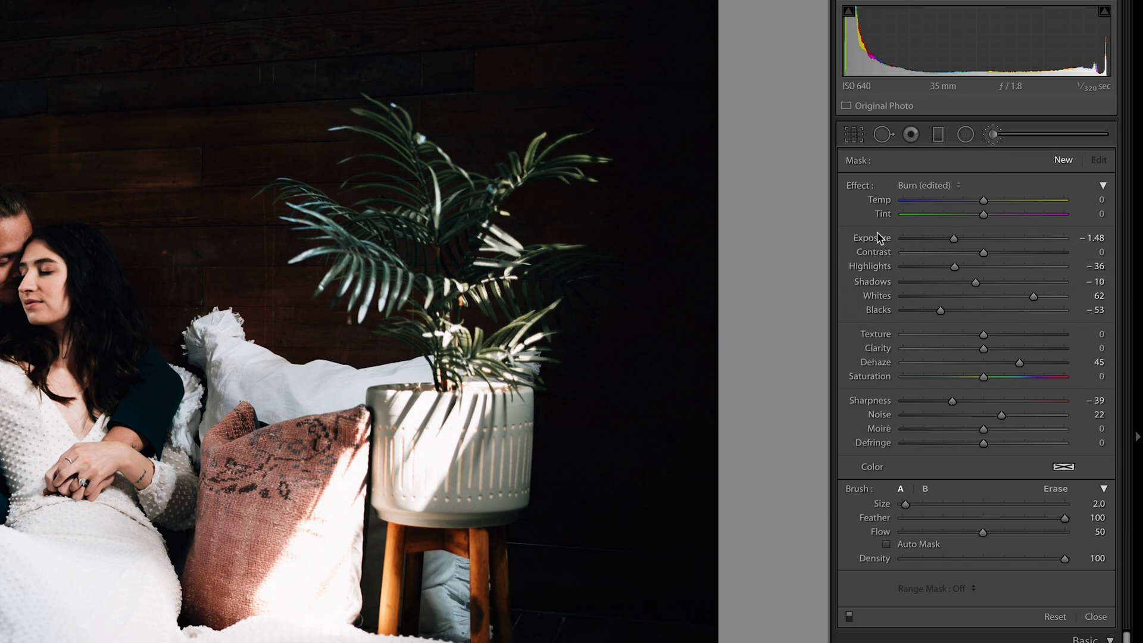
Zero all Adjustment Brush effect sliders, clearing the Burn Exposure −1.48 setting.
double_click(855, 188)
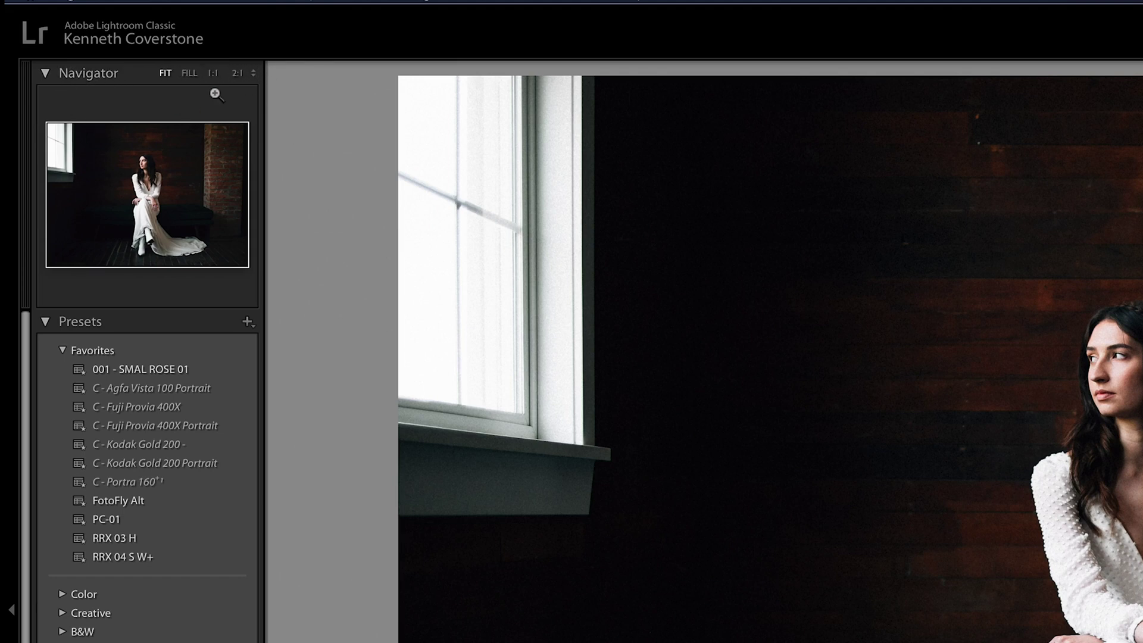
click(253, 74)
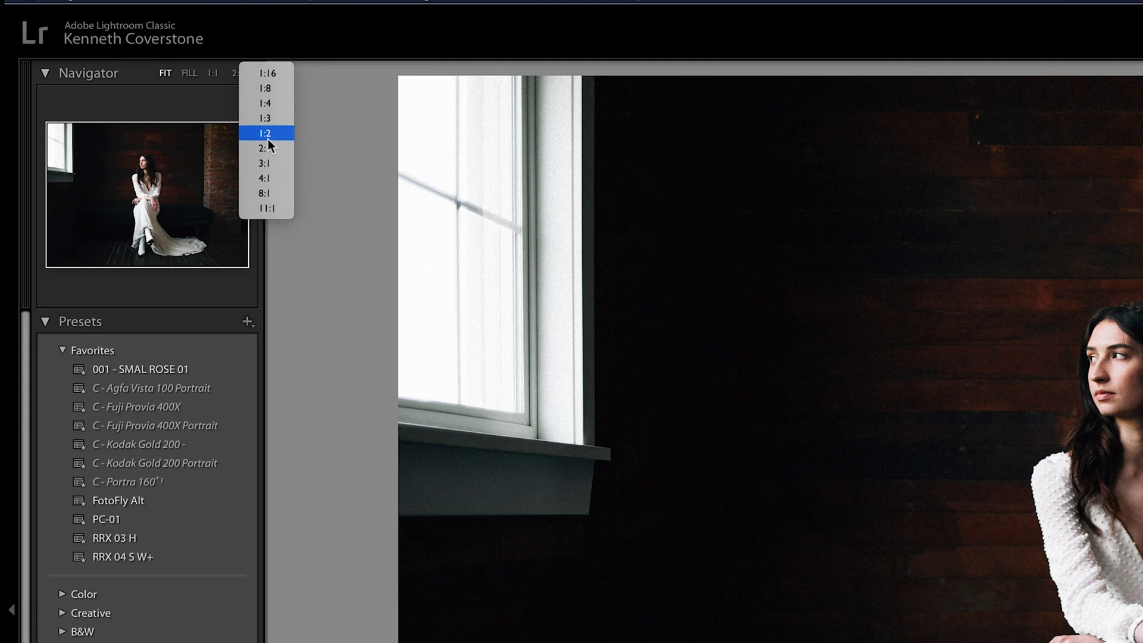
click(269, 210)
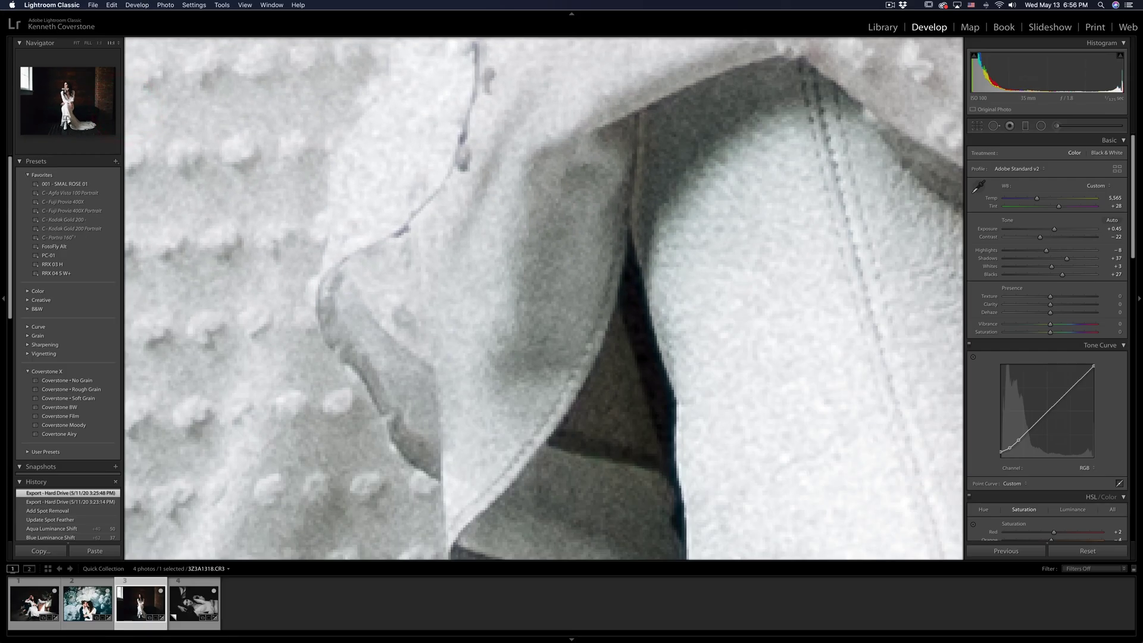
click(143, 161)
click(66, 85)
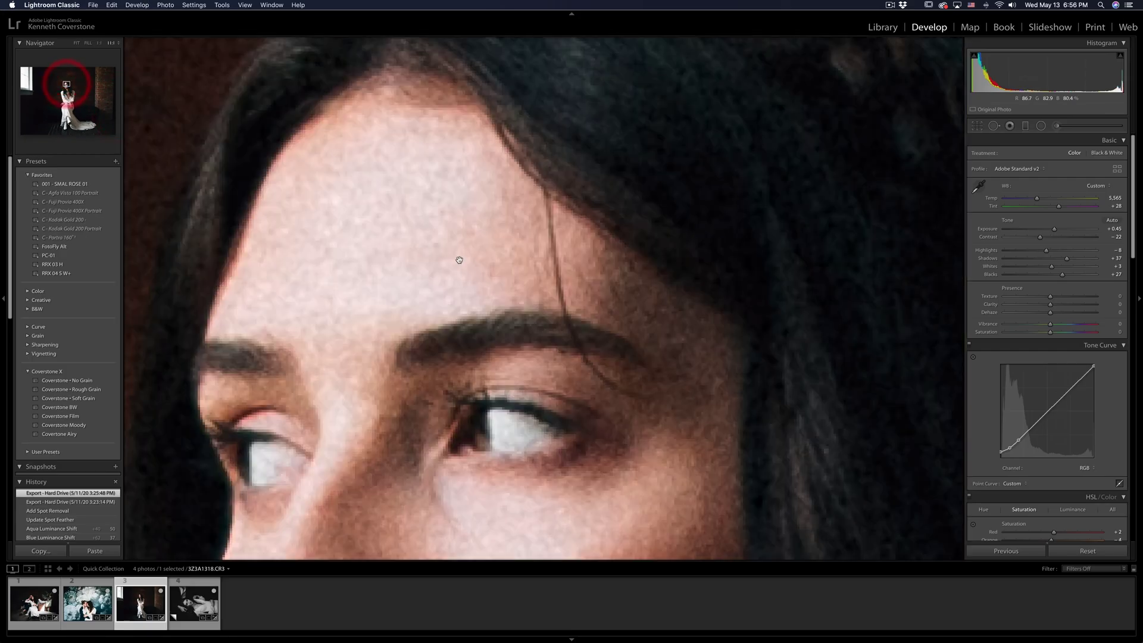
drag(493, 286, 523, 21)
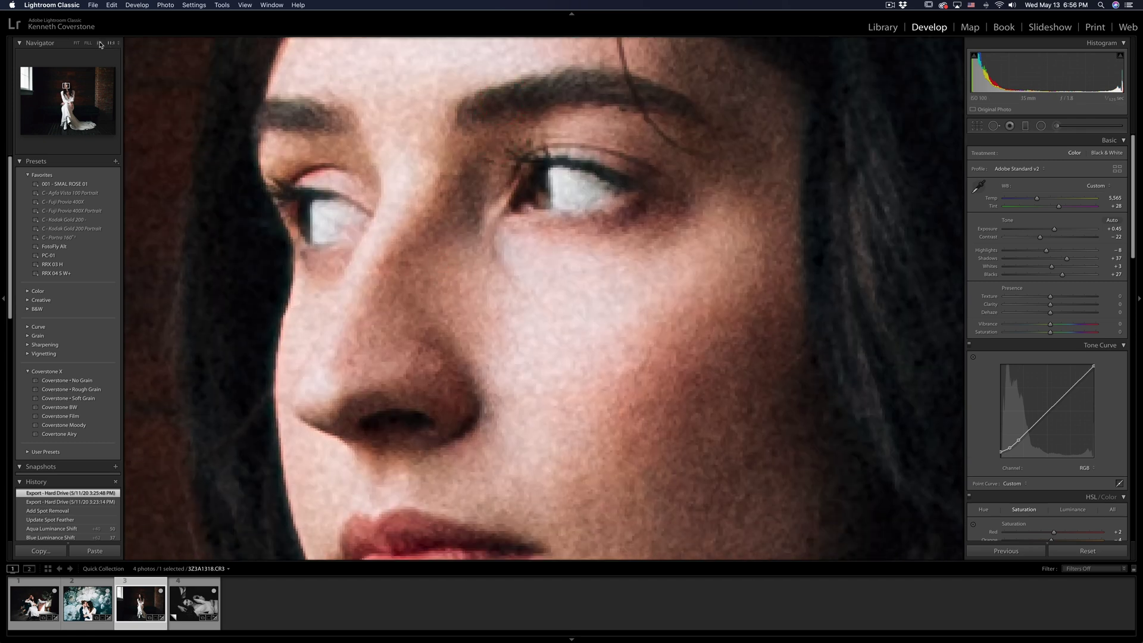
click(462, 239)
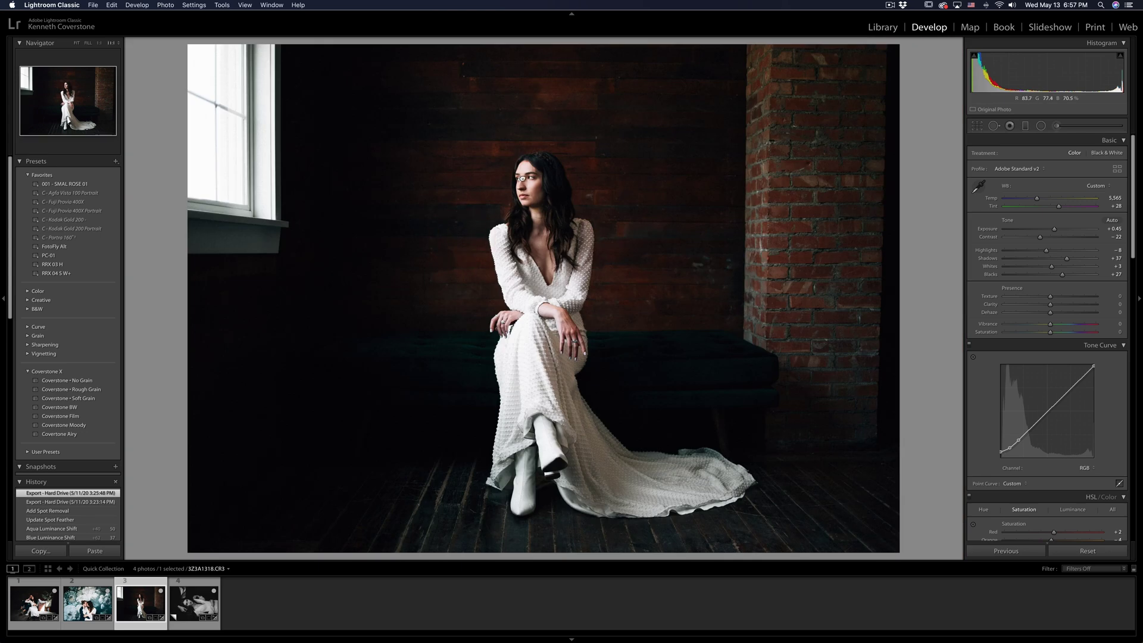
click(521, 178)
drag(523, 255, 513, 250)
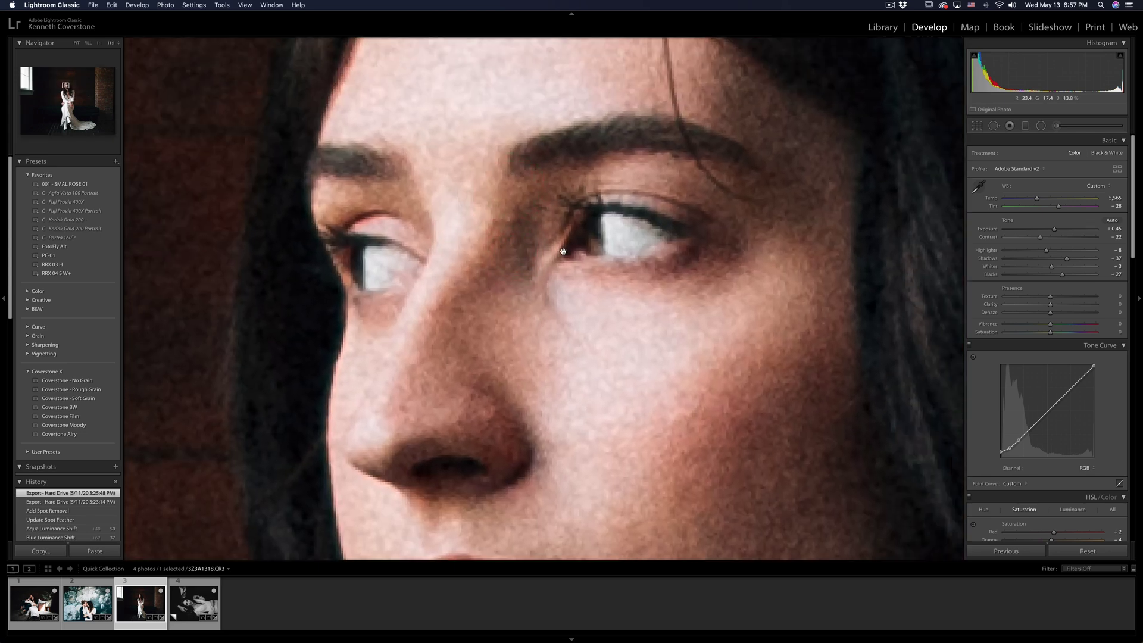
click(563, 251)
click(117, 43)
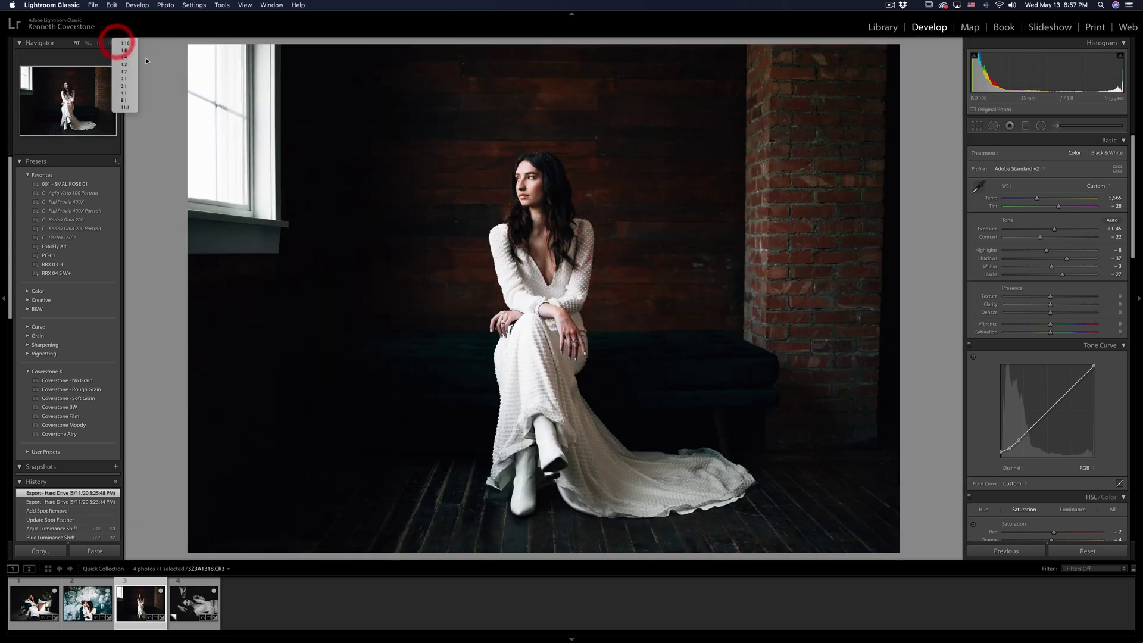
click(125, 78)
drag(621, 213, 581, 163)
click(493, 191)
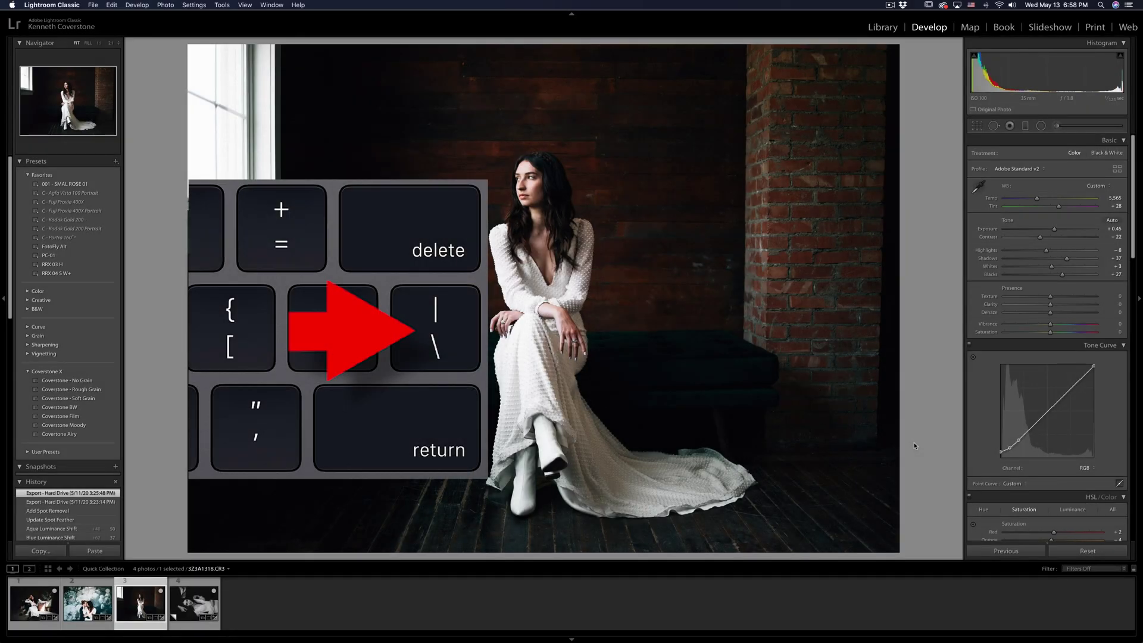
key(backslash)
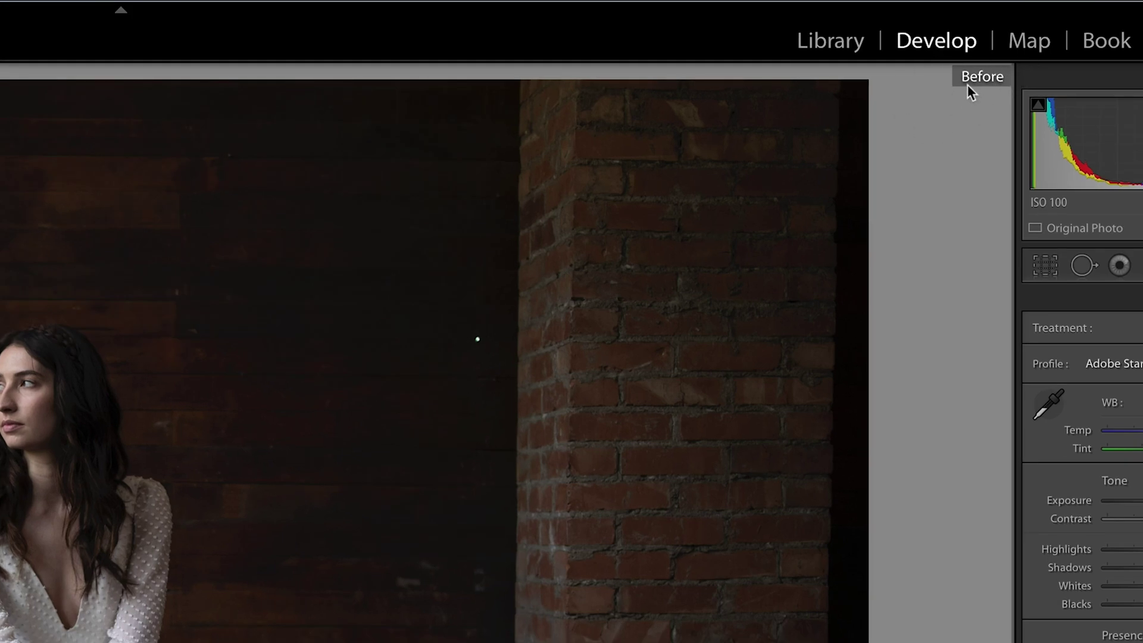
key(backslash)
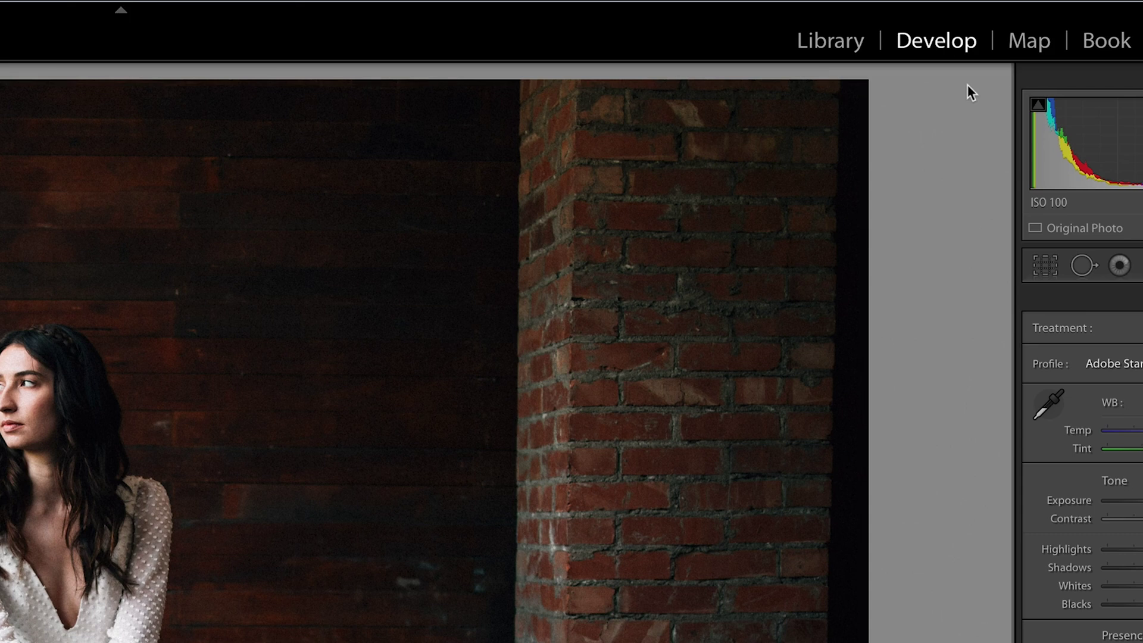
key(backslash)
key(backslash)
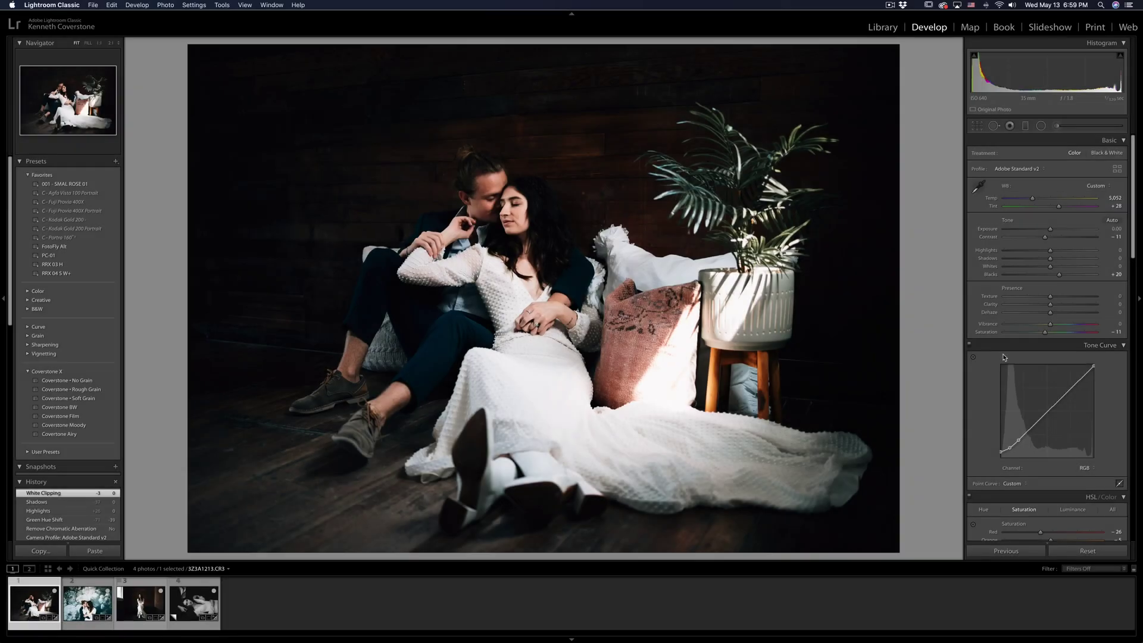
Lower Blue and Aqua saturation with the HSL Saturation targeted tool on the groom's trousers.
scroll(1097, 350, down, 4)
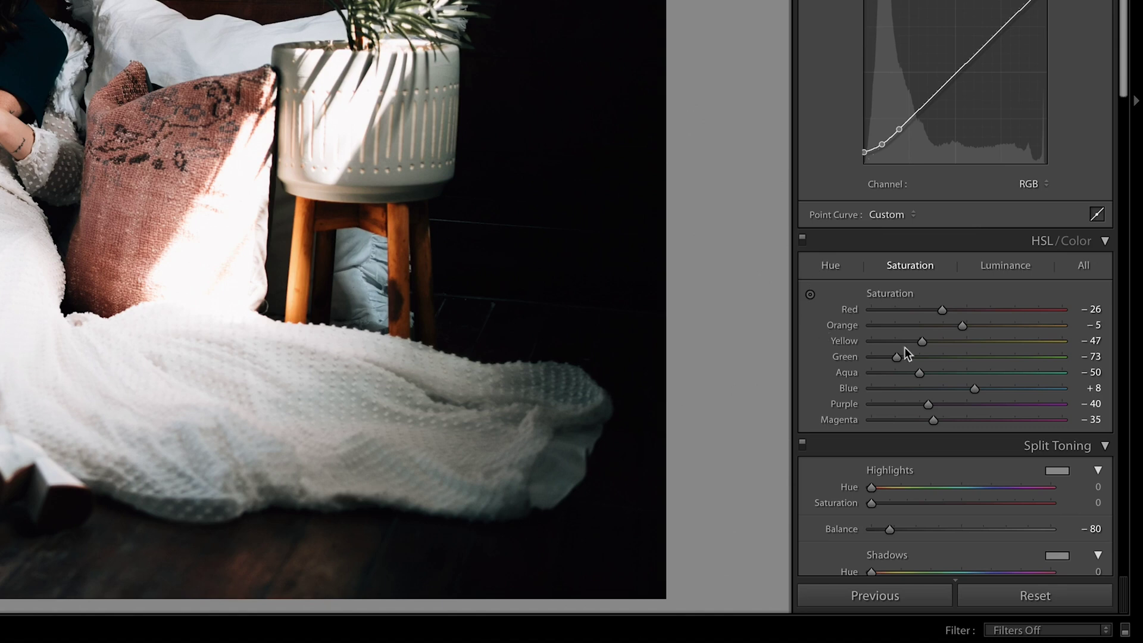
click(810, 294)
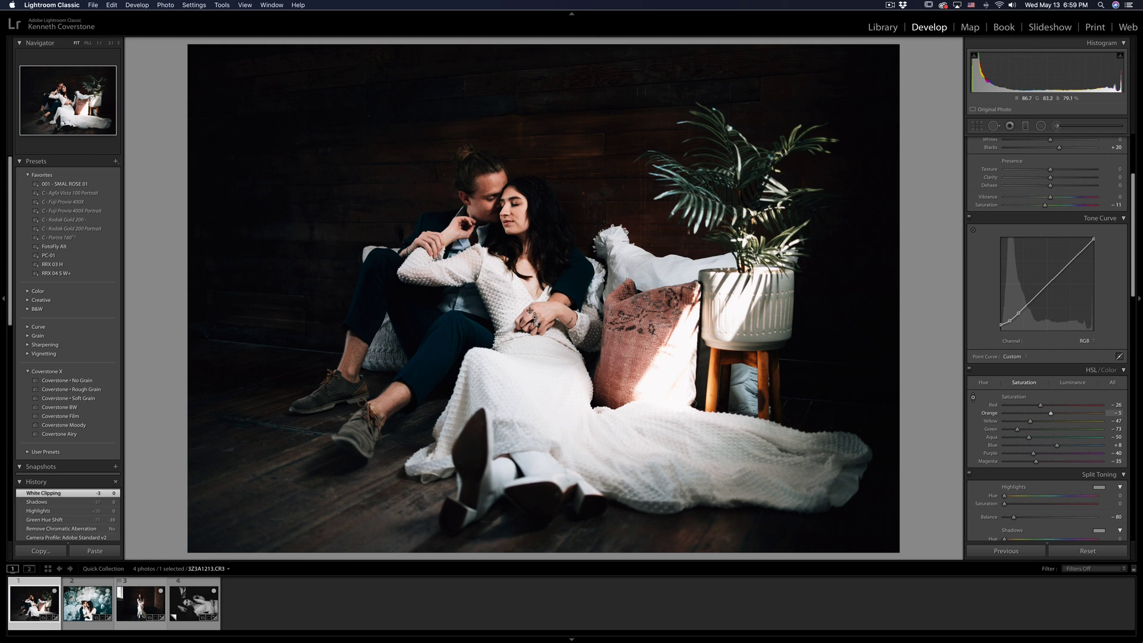
drag(492, 340, 488, 345)
drag(488, 345, 489, 286)
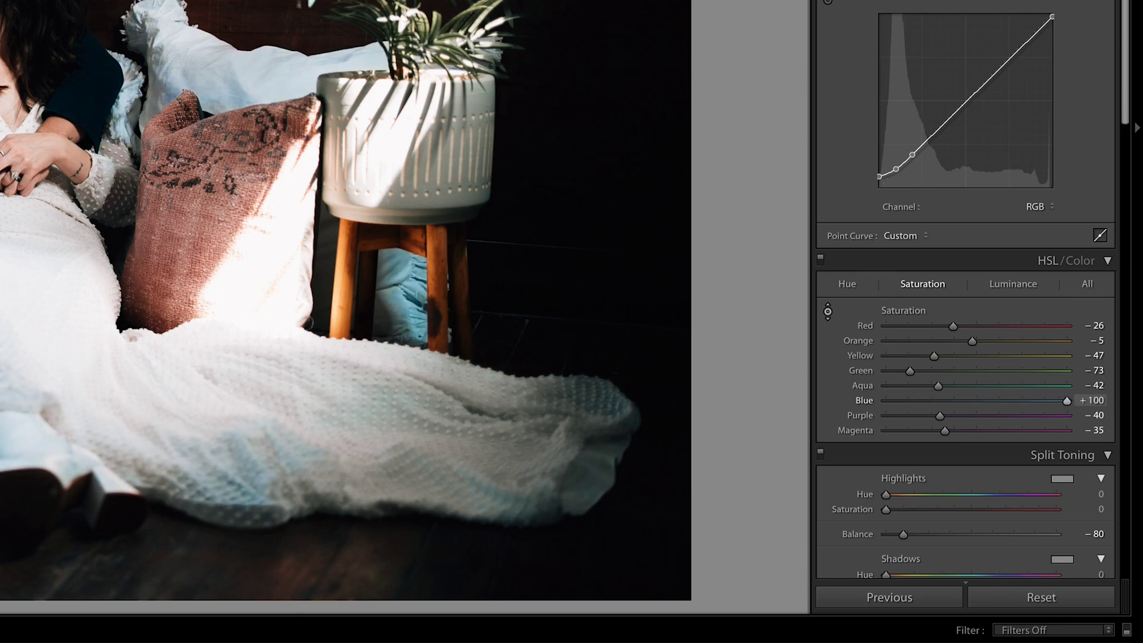
drag(414, 193, 415, 313)
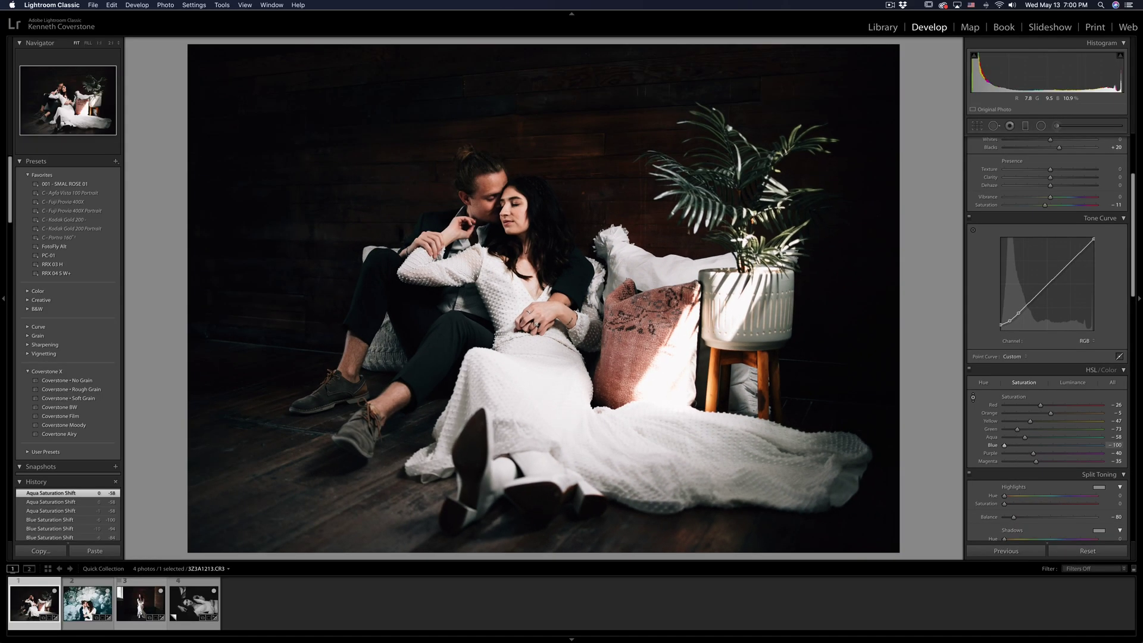
drag(416, 333, 416, 301)
On the window portrait, adjust her skin's red and orange saturation with the HSL targeted tool.
key(Right)
key(Right)
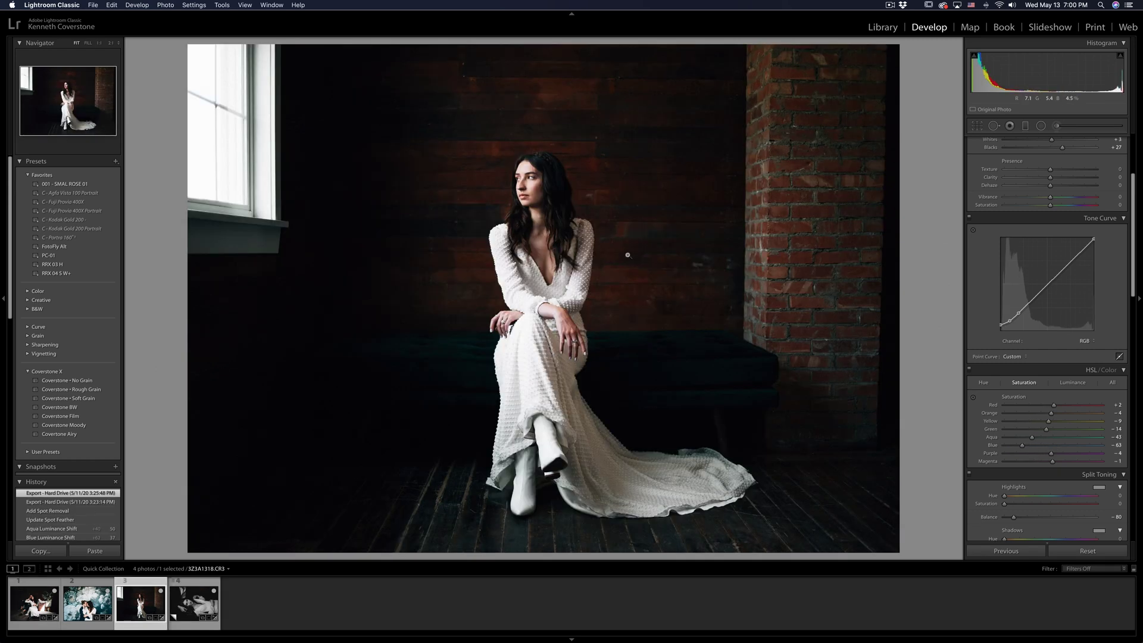
click(973, 399)
drag(523, 200, 522, 178)
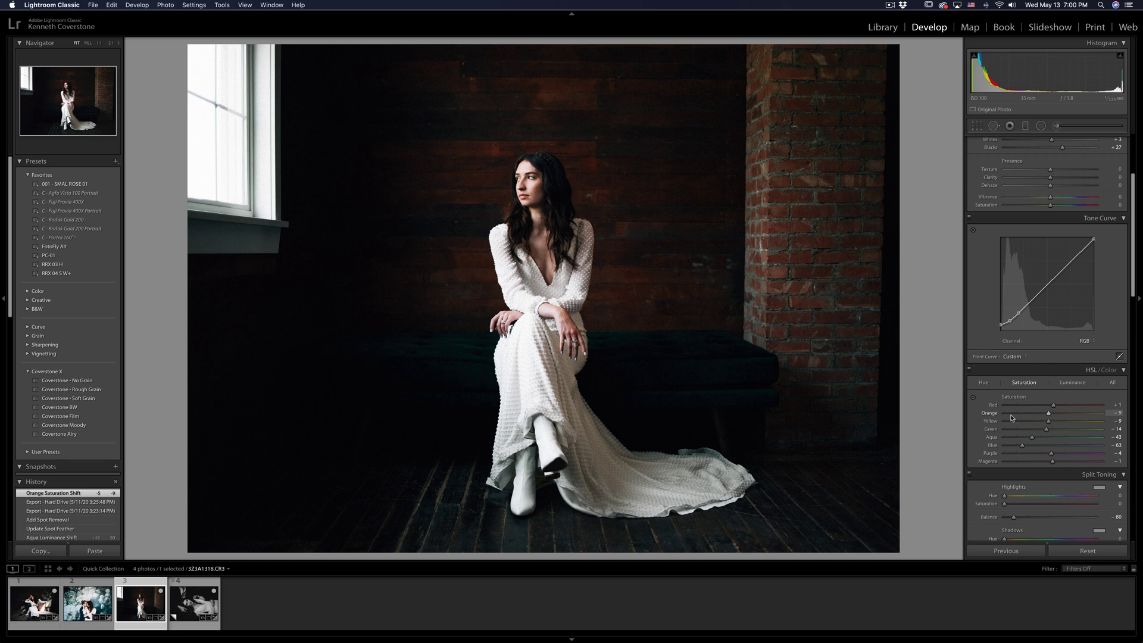
Shift the orange hue of her skin slightly with the HSL Hue targeted tool.
click(984, 383)
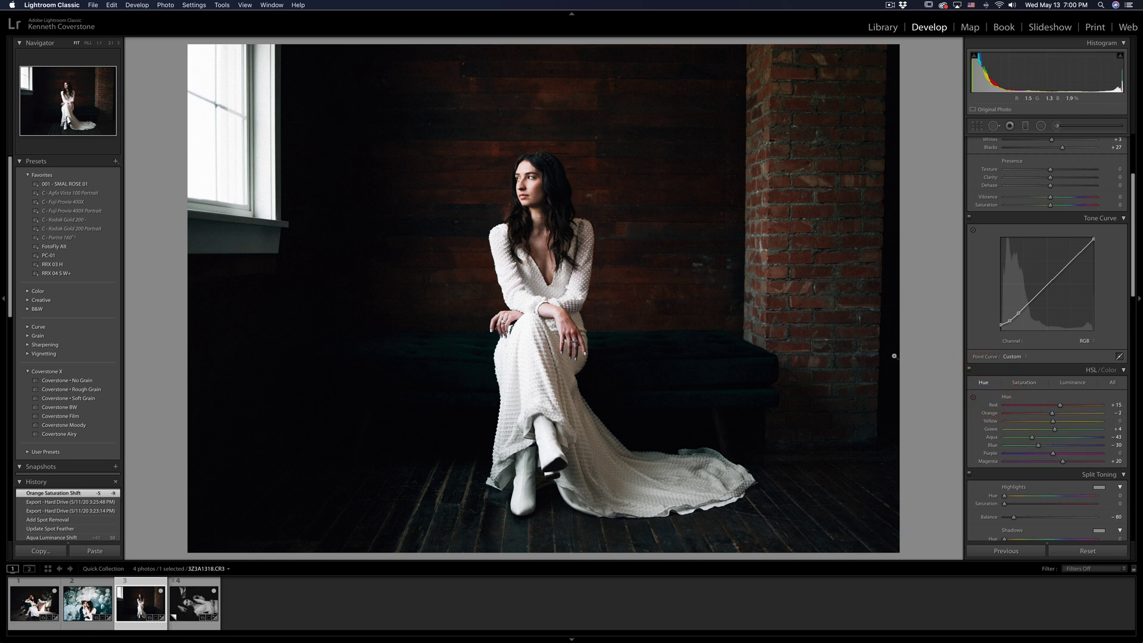
click(975, 400)
drag(774, 298, 774, 280)
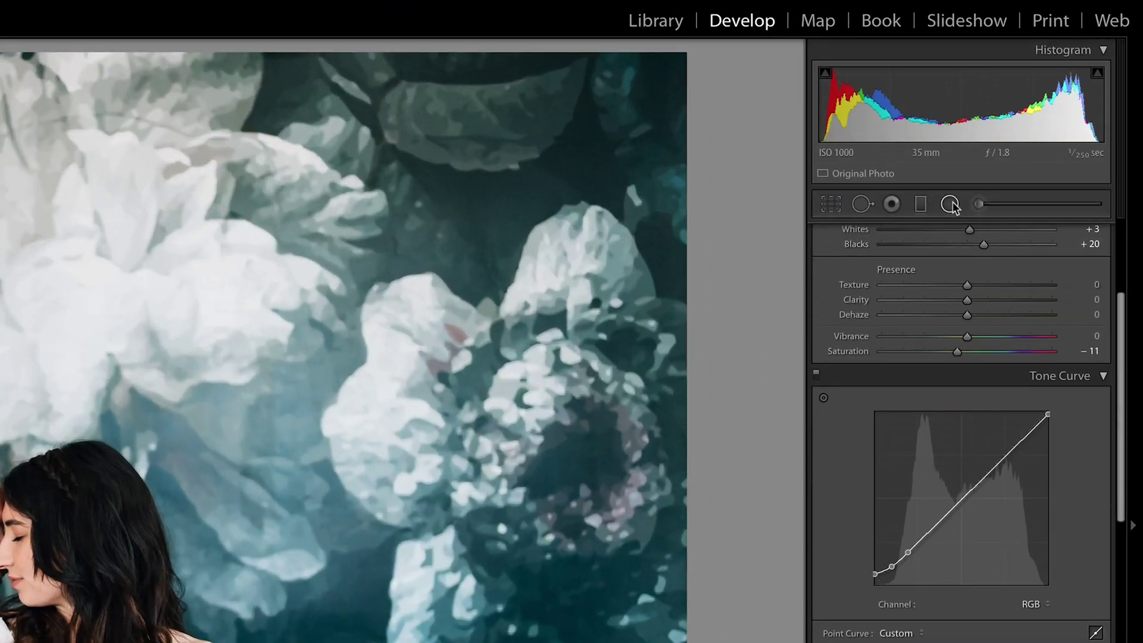
Add a non-inverted, 100-feather radial filter around the couple with Exposure about −1.3.
click(951, 204)
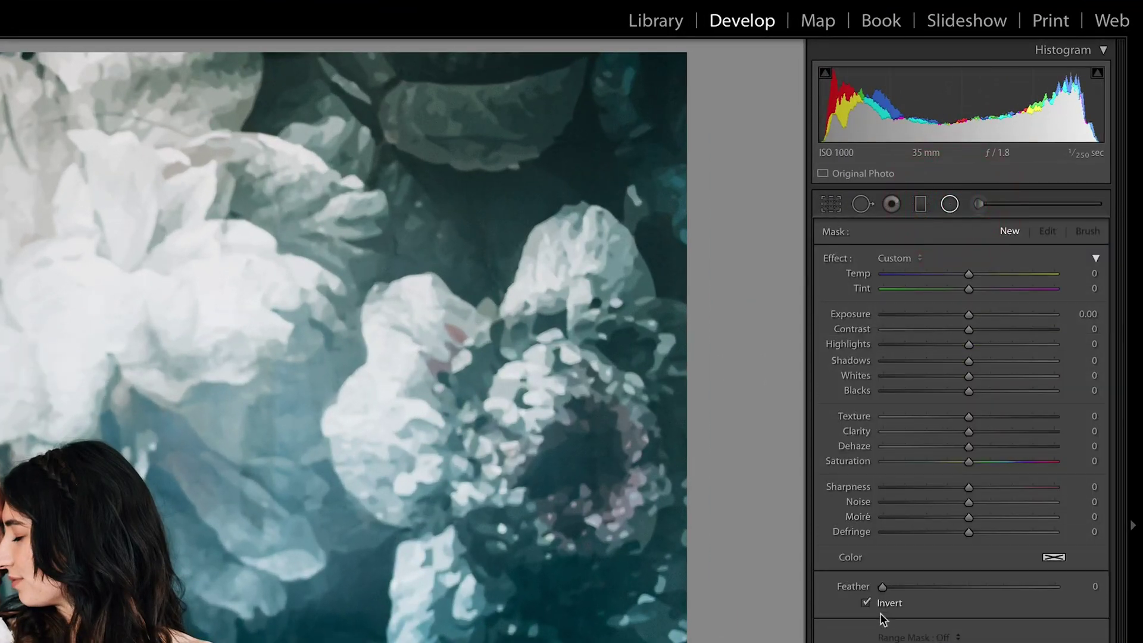
click(867, 603)
drag(884, 588, 1059, 594)
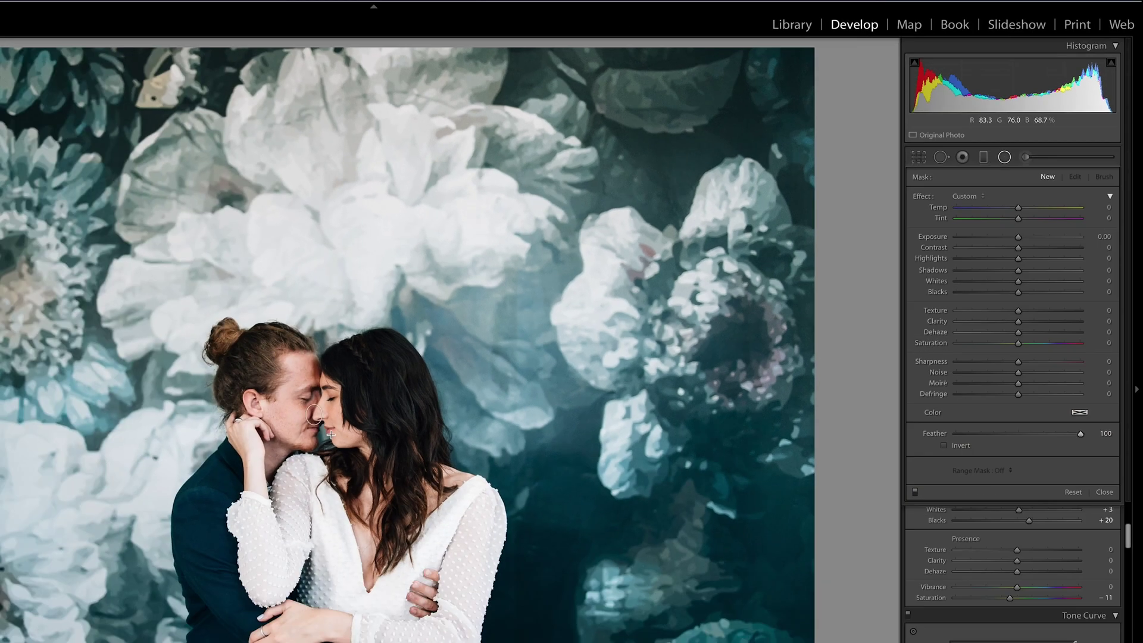
drag(527, 315, 749, 518)
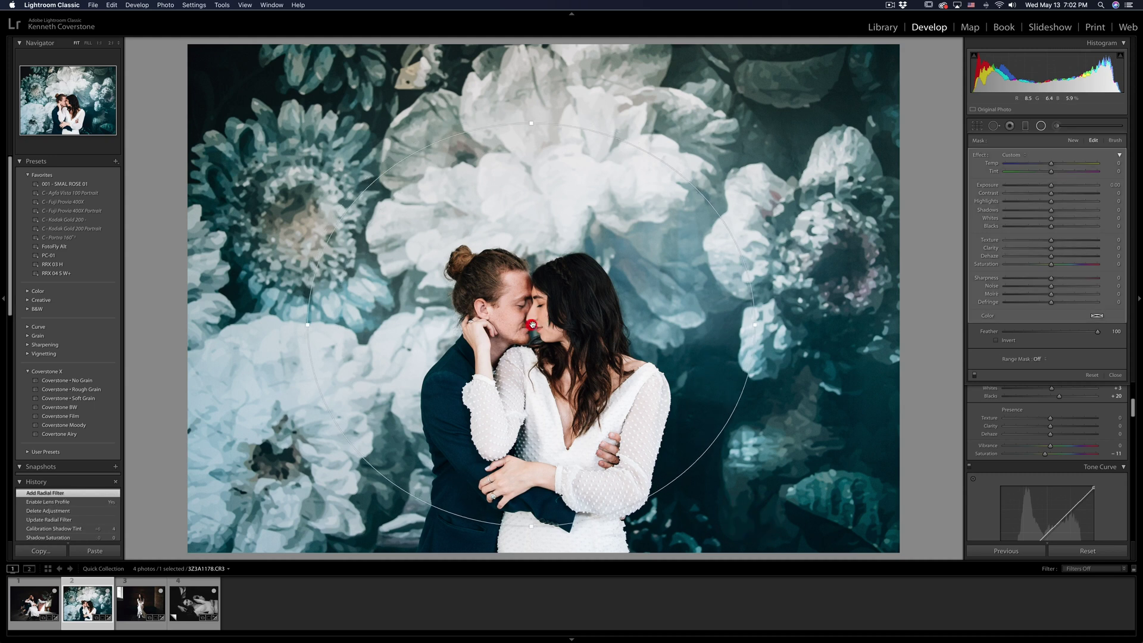
drag(1052, 187, 1037, 191)
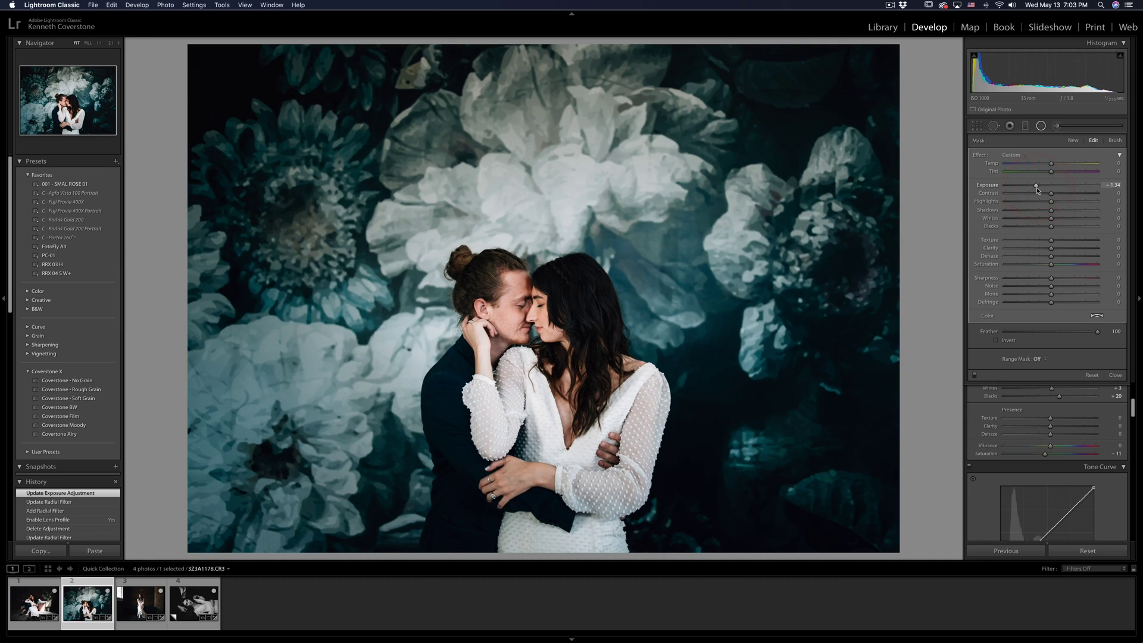
Toggle the radial filter on and off to compare the darkened flowers.
click(975, 377)
click(976, 376)
click(975, 376)
click(976, 378)
click(976, 377)
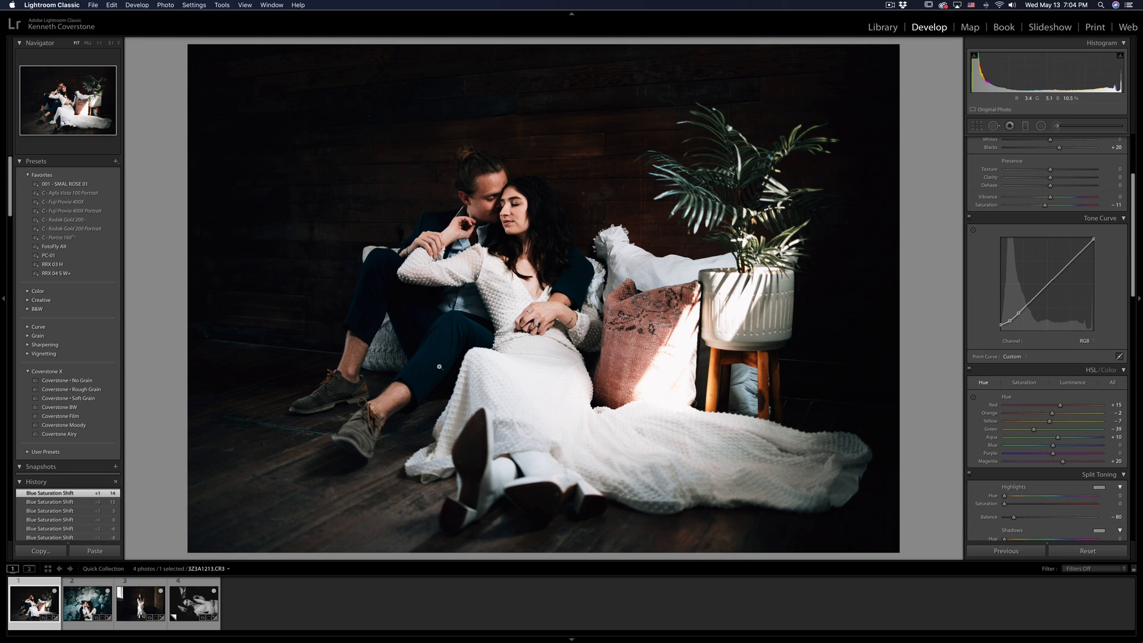
Rate the photo five stars and filter the filmstrip to show only five-star photos.
key(5)
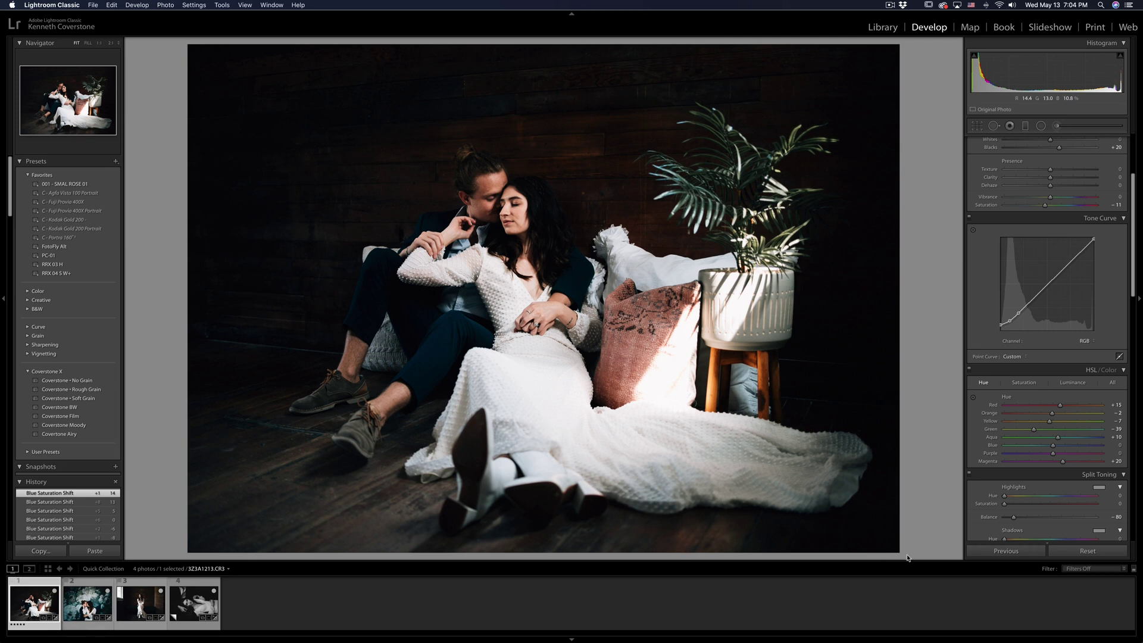
click(1109, 570)
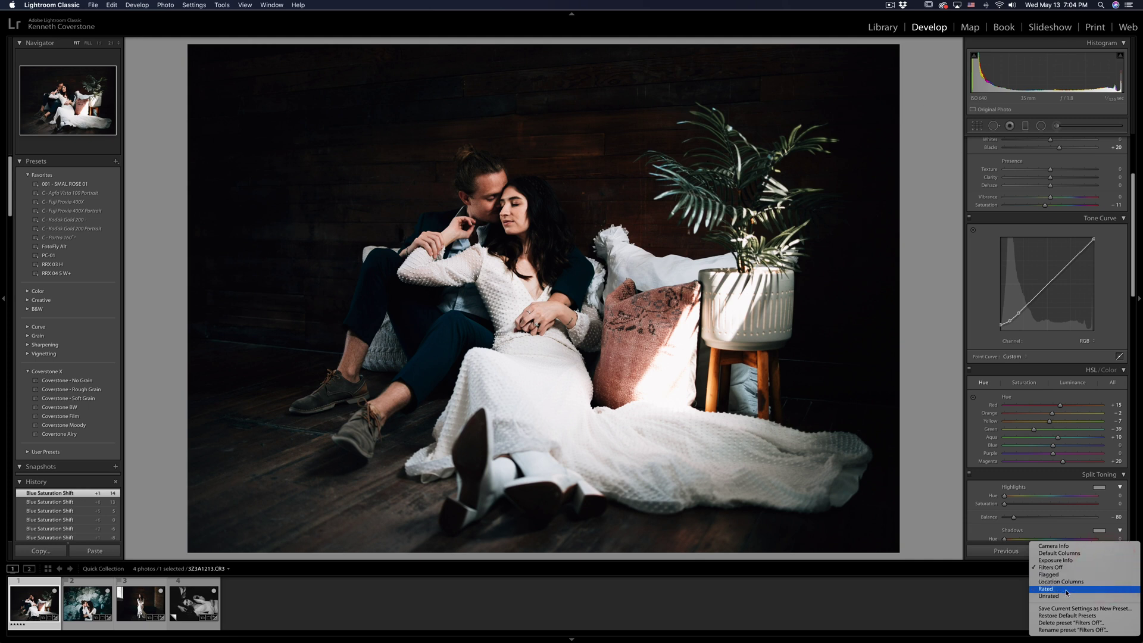
click(1046, 589)
click(1049, 568)
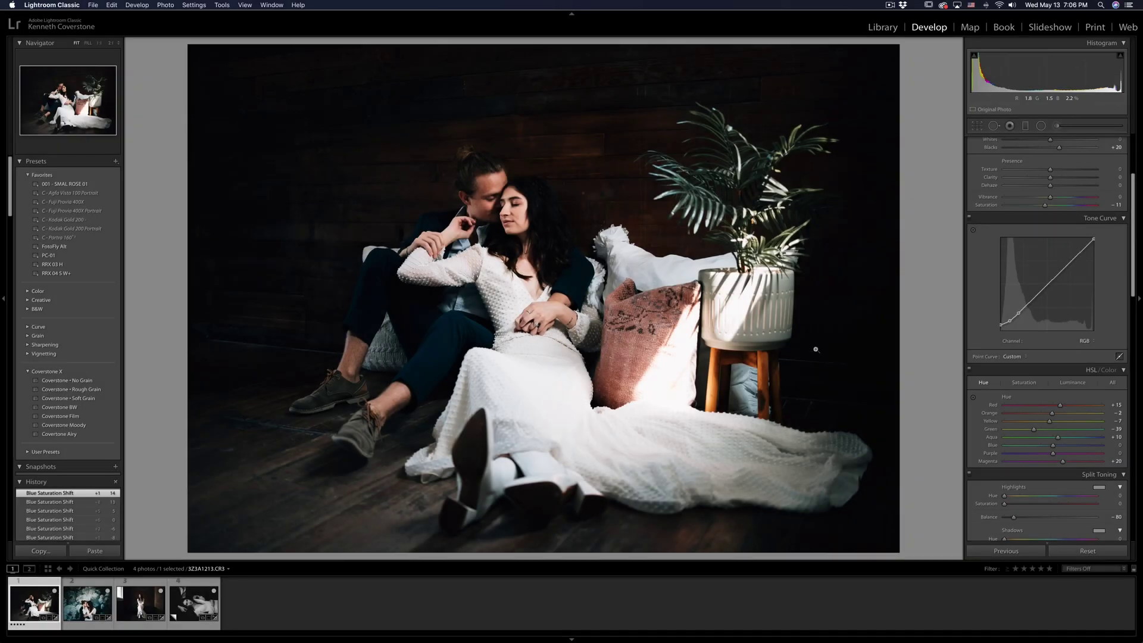
Create a virtual copy of the floor portrait with Cmd+'.
key(super)
key(super+apostrophe)
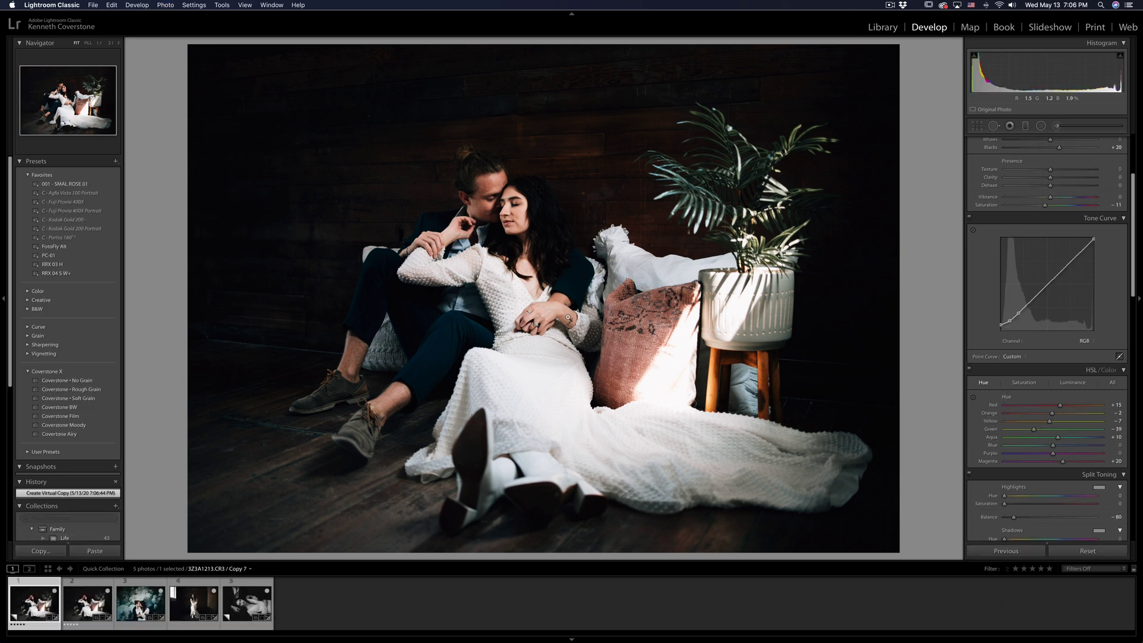
key(Right)
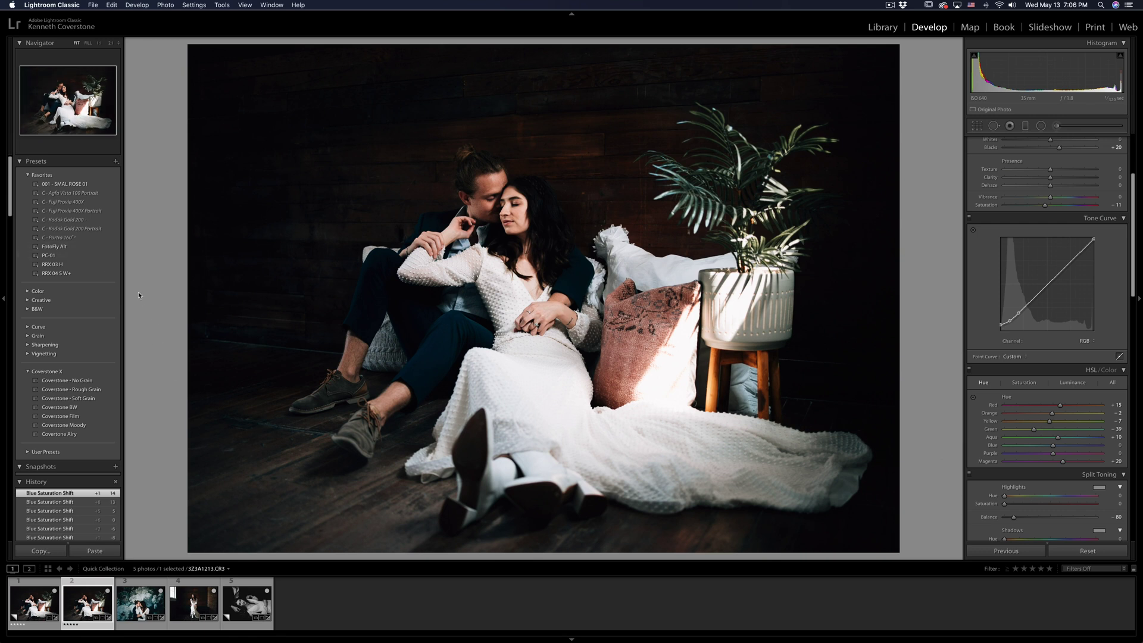
Preview the photo in black and white, return it to colour, and show the Library grid.
key(v)
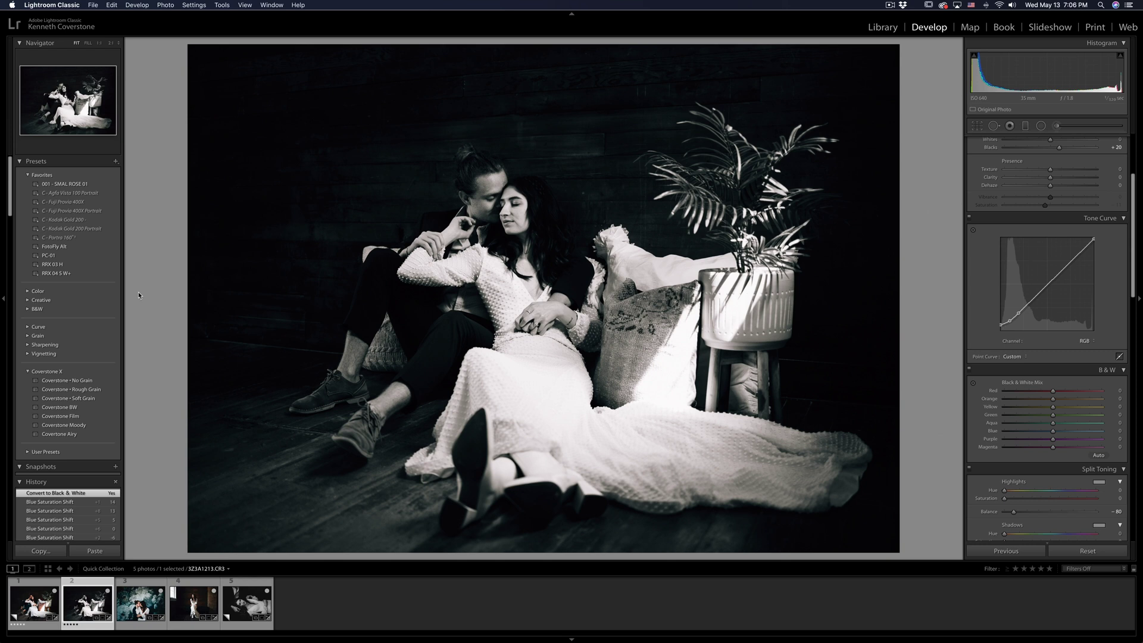
key(v)
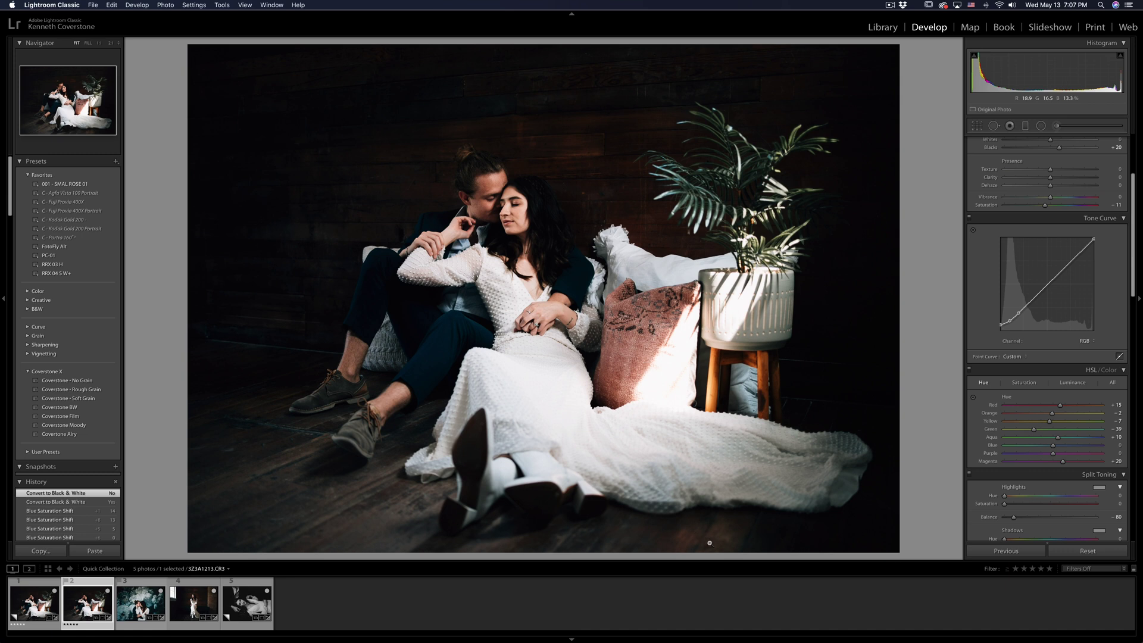
key(g)
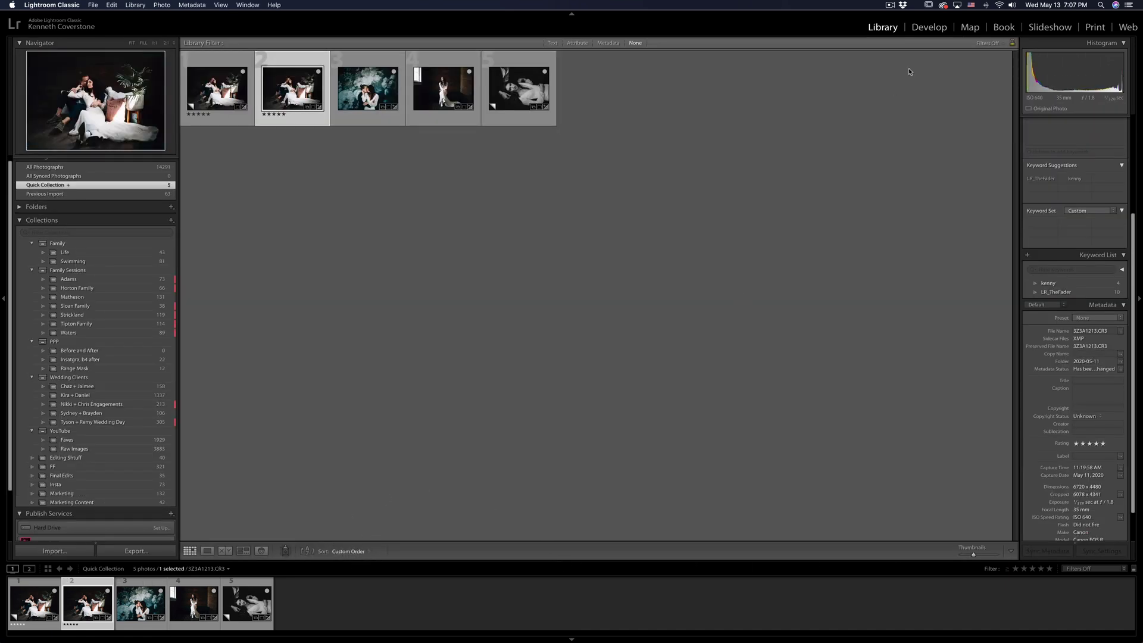
Sort the Library grid photos by Capture Time instead of Custom Order.
click(348, 552)
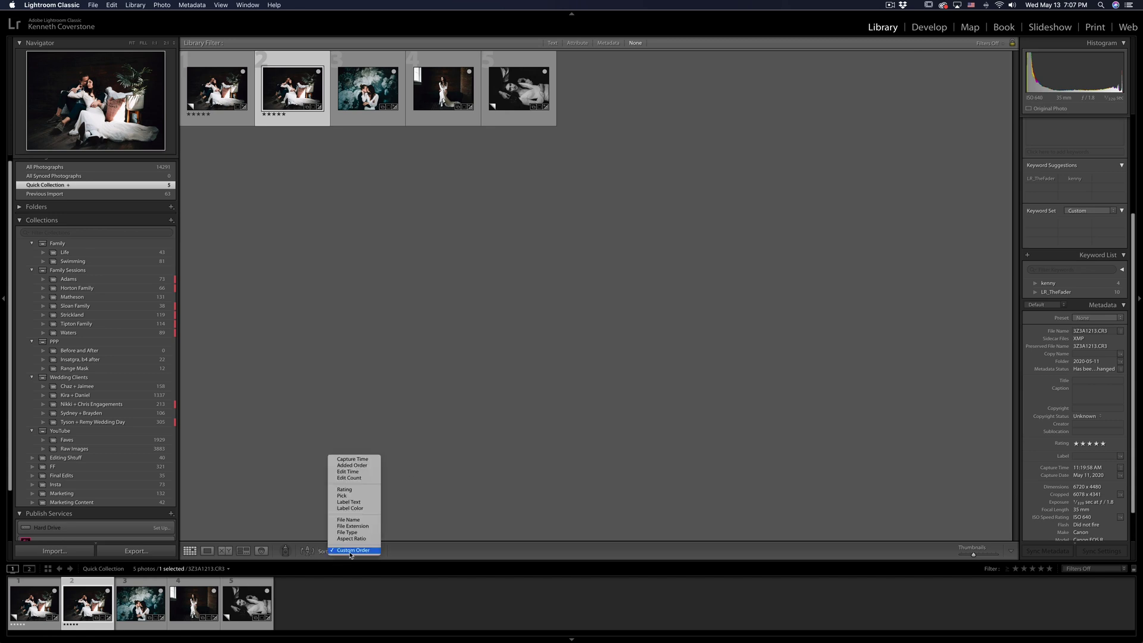
click(351, 550)
click(354, 551)
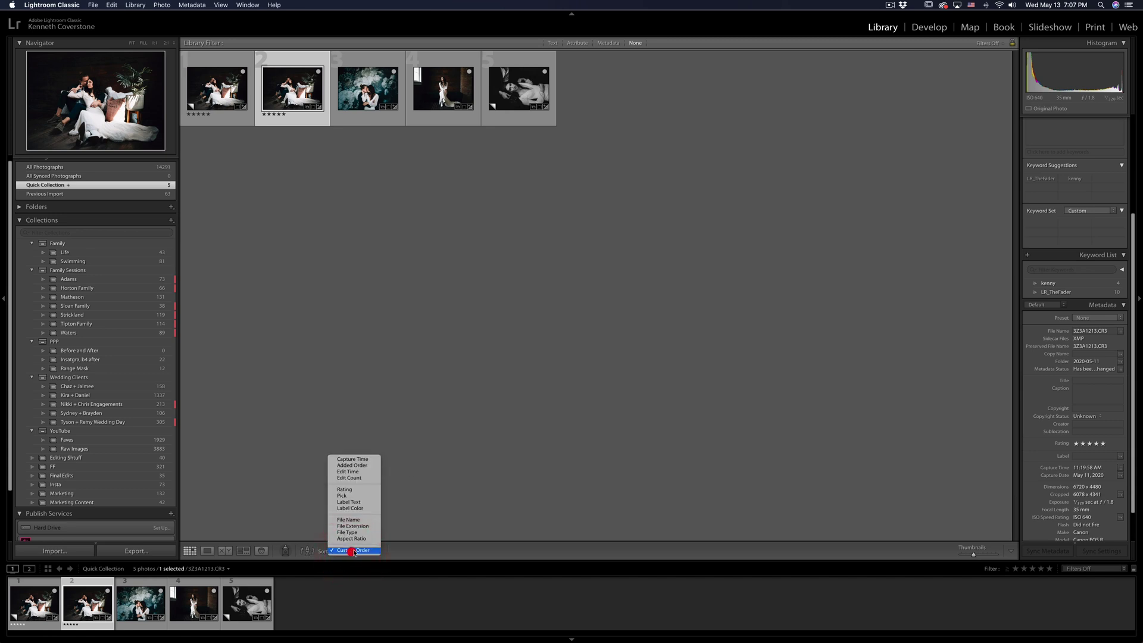
click(361, 459)
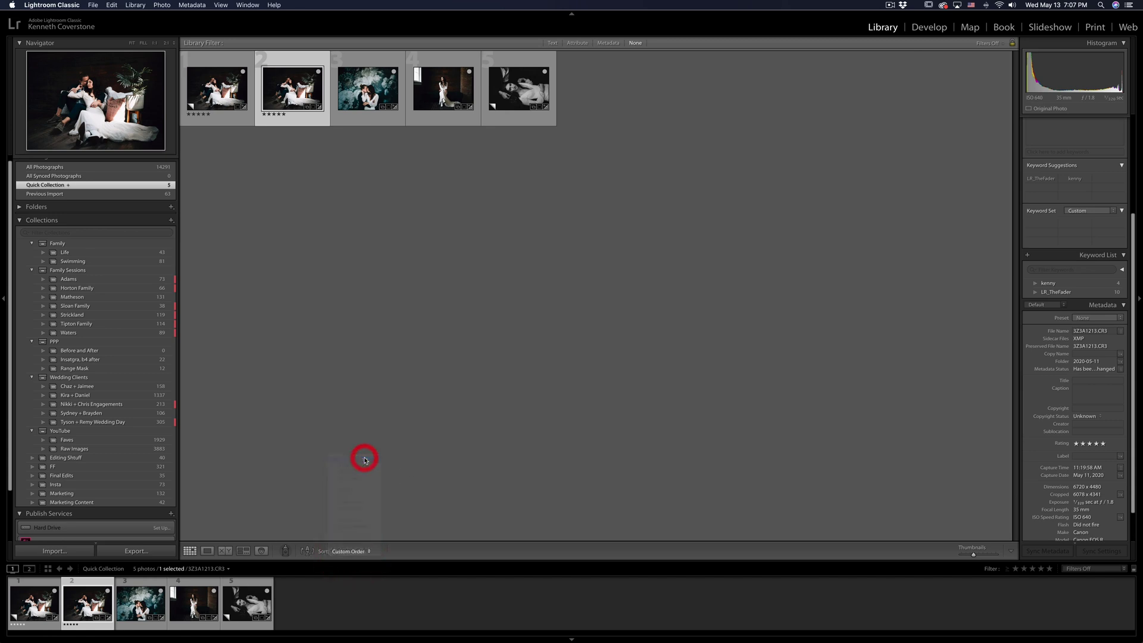
click(354, 552)
click(358, 550)
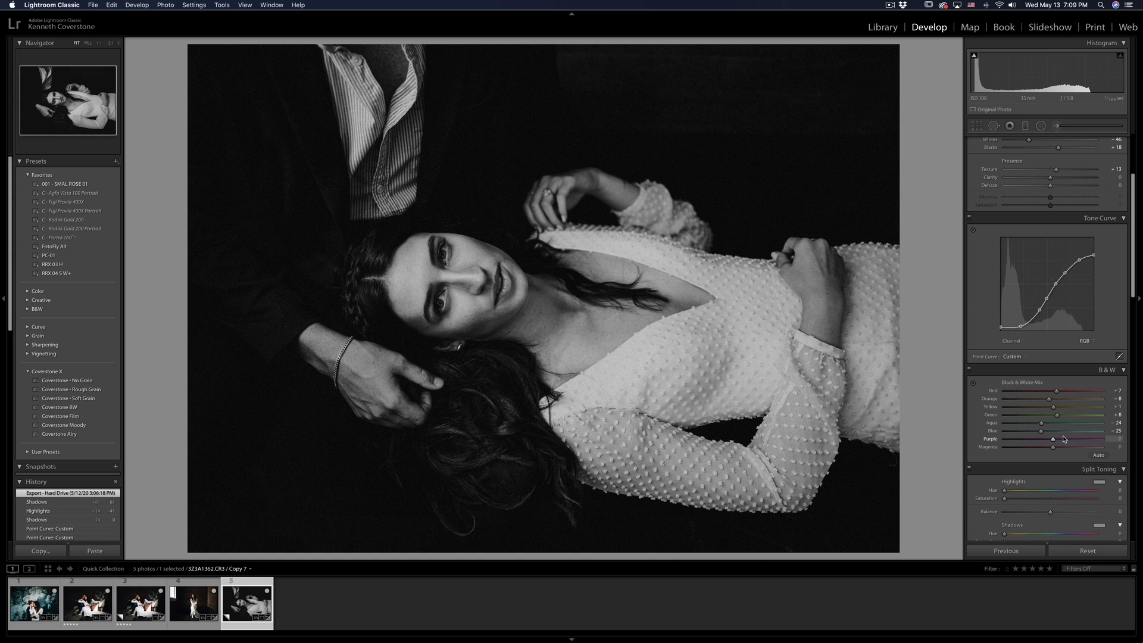
Raise the Blue slider in the Black & White mix to +50.
drag(1044, 436, 1092, 435)
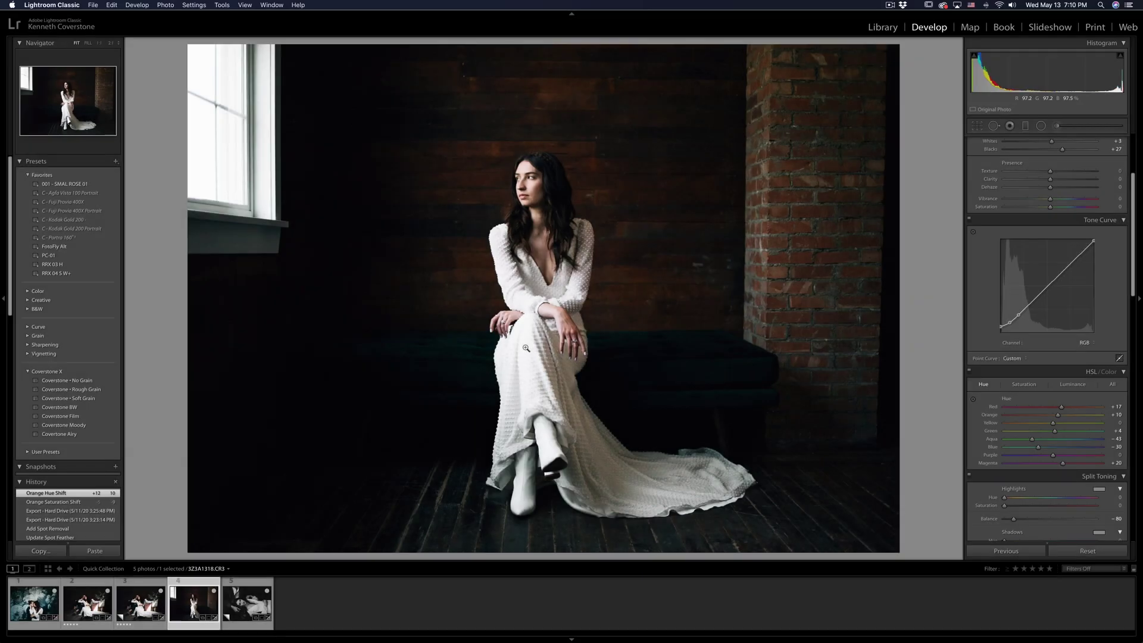
Enter Crop with R, try tightening and shifting the frame, then undo those changes.
key(r)
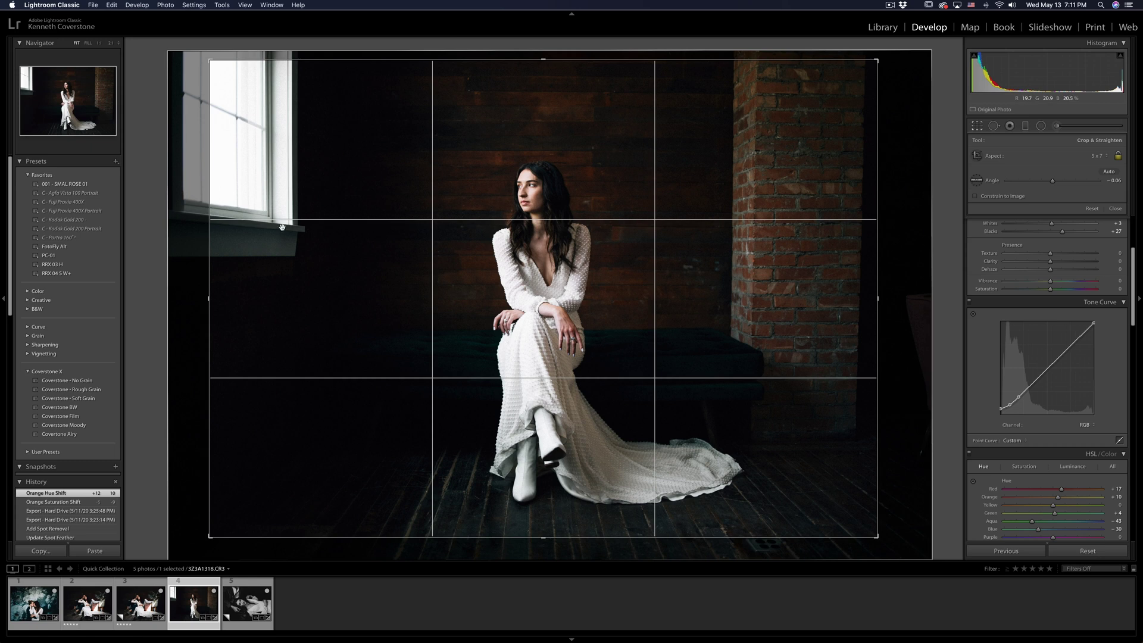
drag(205, 538, 303, 561)
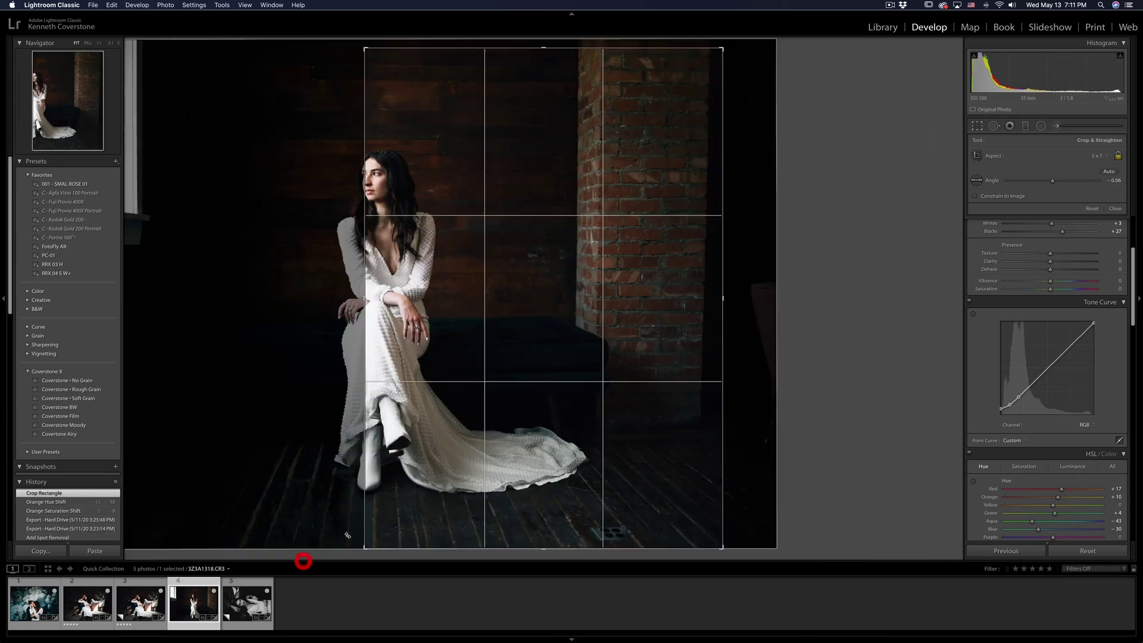
drag(498, 255, 662, 261)
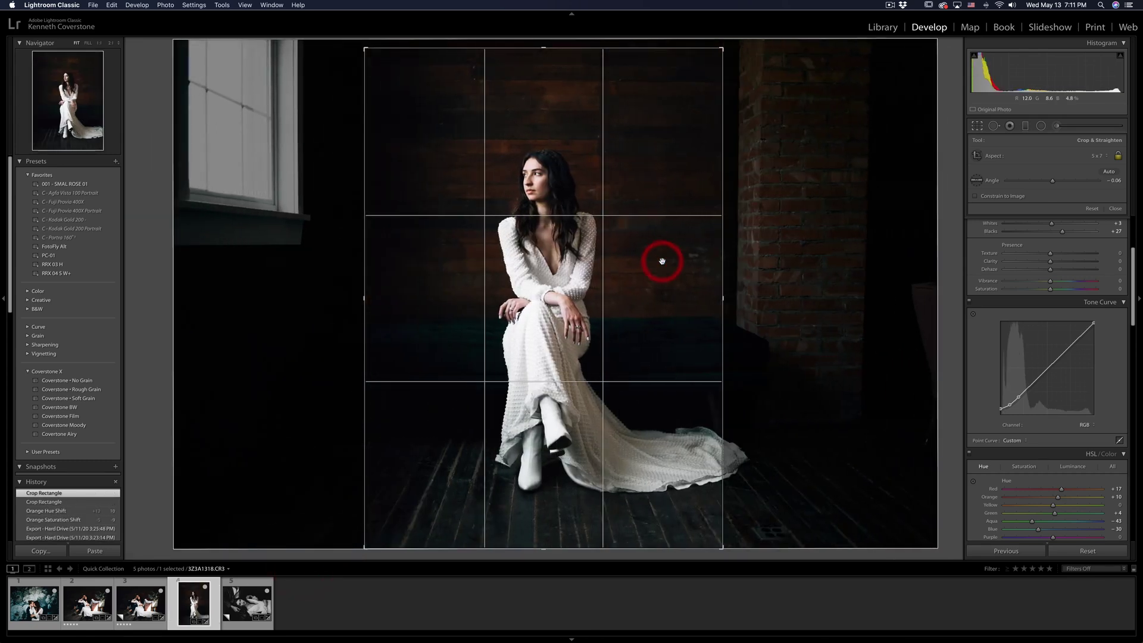
key(super+z)
key(super+z)
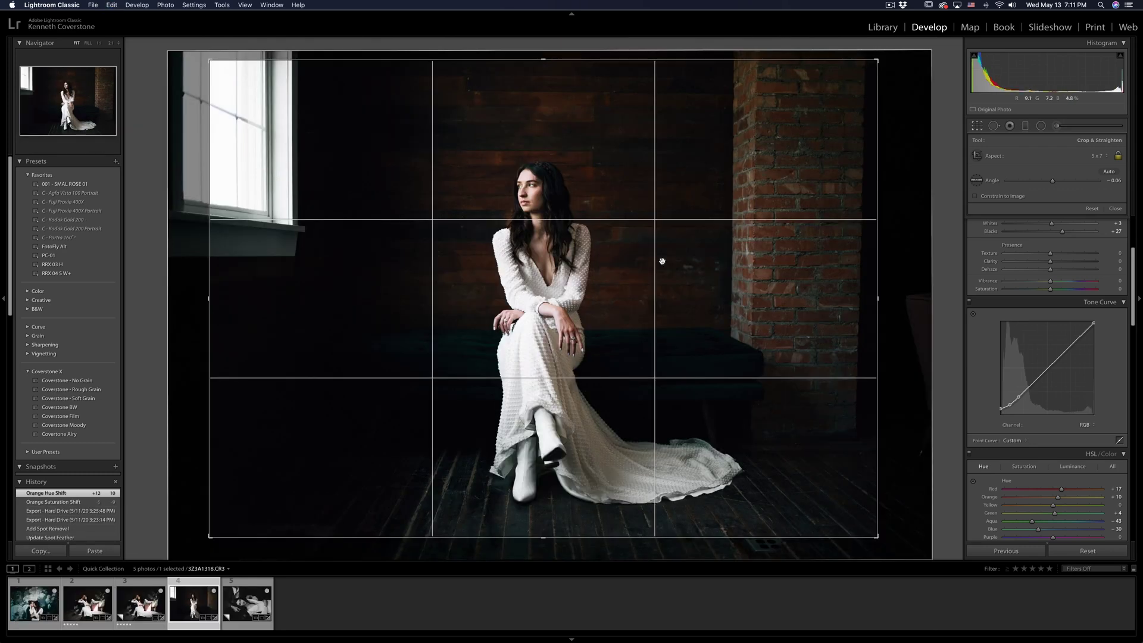
Flip the crop to a vertical frame centred on the woman and apply it.
key(x)
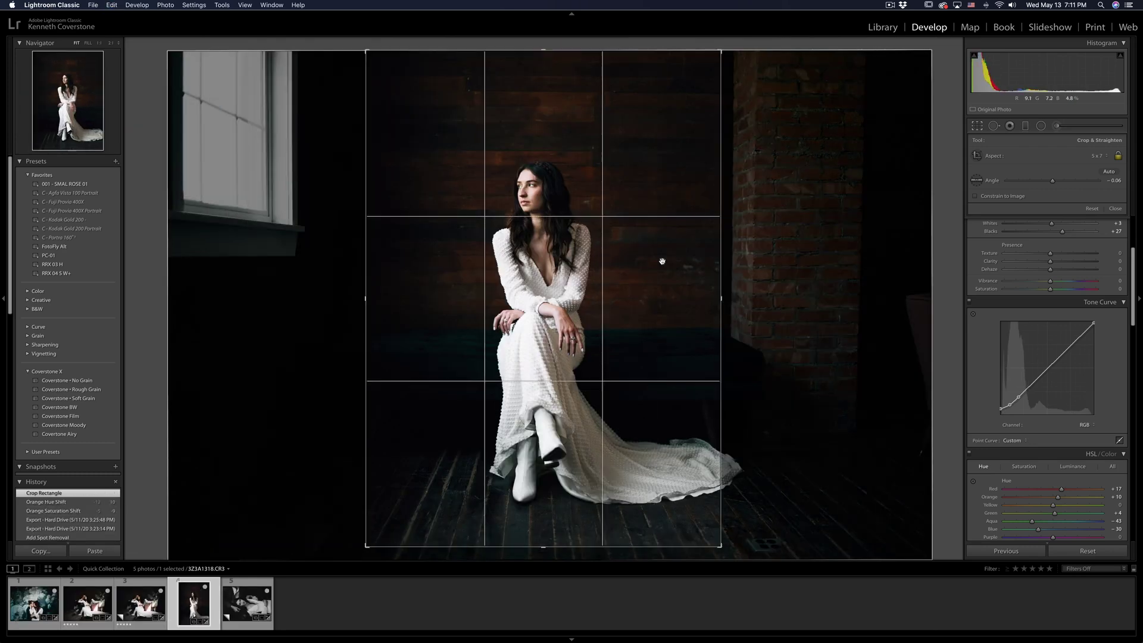
click(597, 276)
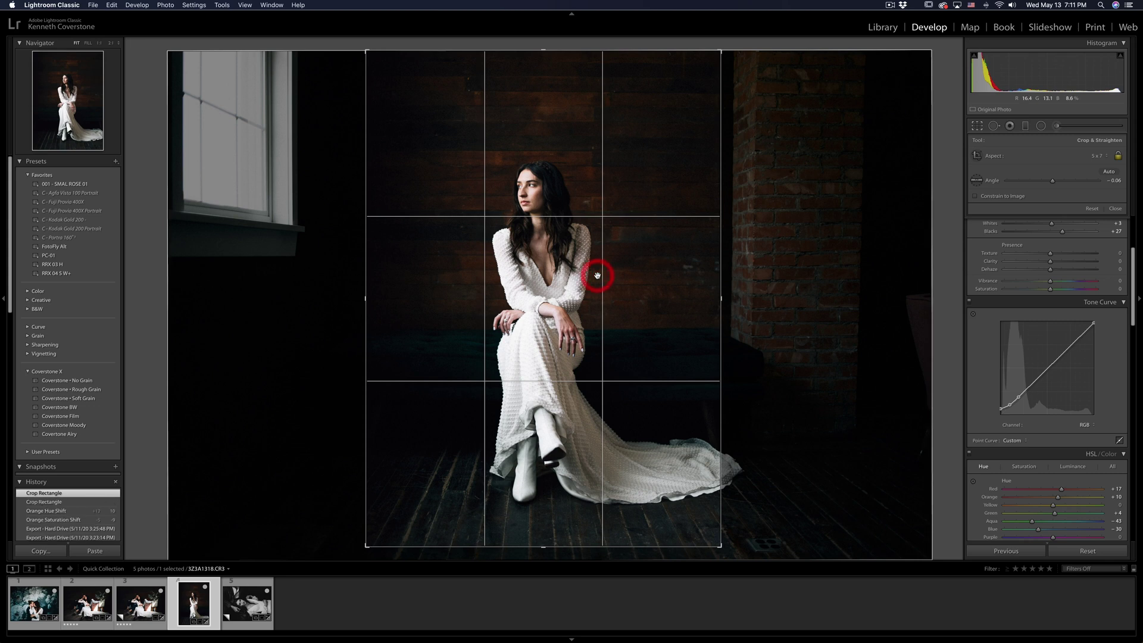
double_click(597, 275)
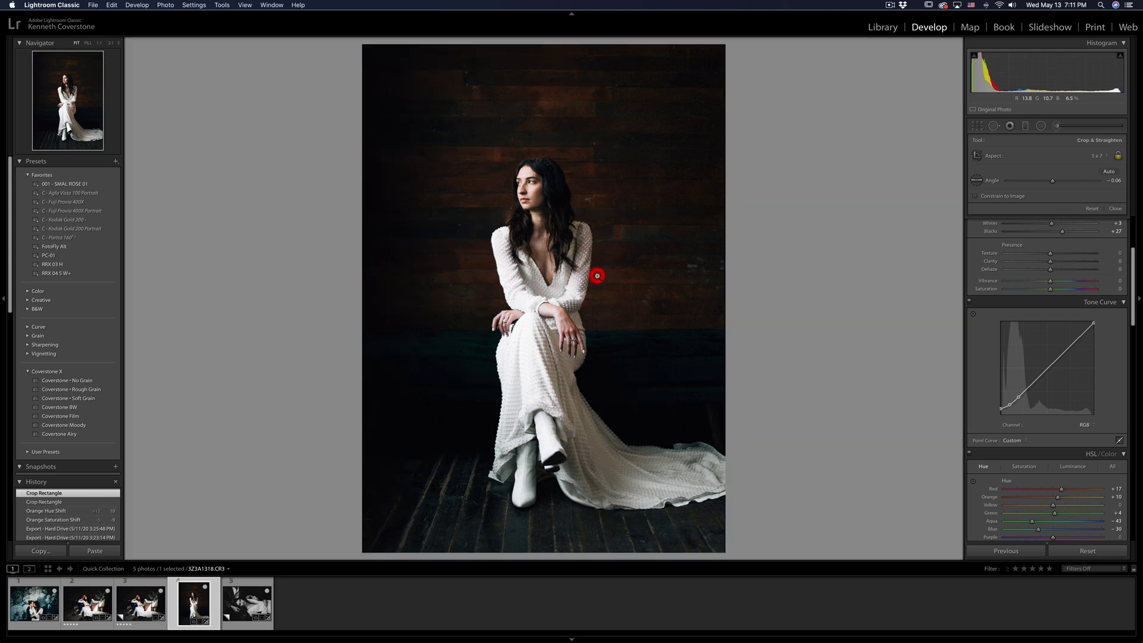